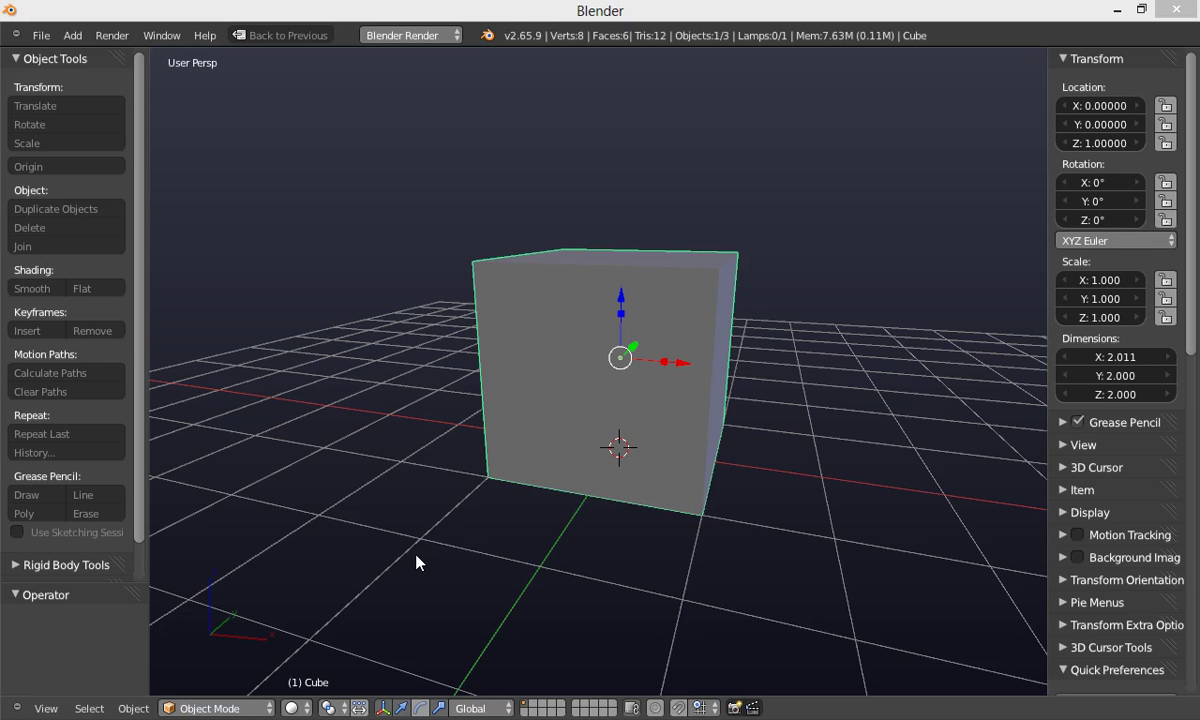
- Switch the cube into Edit Mode
{"action": "mouse_move", "coordinate": [418, 541]}
{"action": "middle_mouse_down"}
{"action": "mouse_move", "coordinate": [478, 537]}
{"action": "mouse_move", "coordinate": [445, 528]}
{"action": "mouse_move", "coordinate": [506, 540]}
{"action": "middle_mouse_up"}
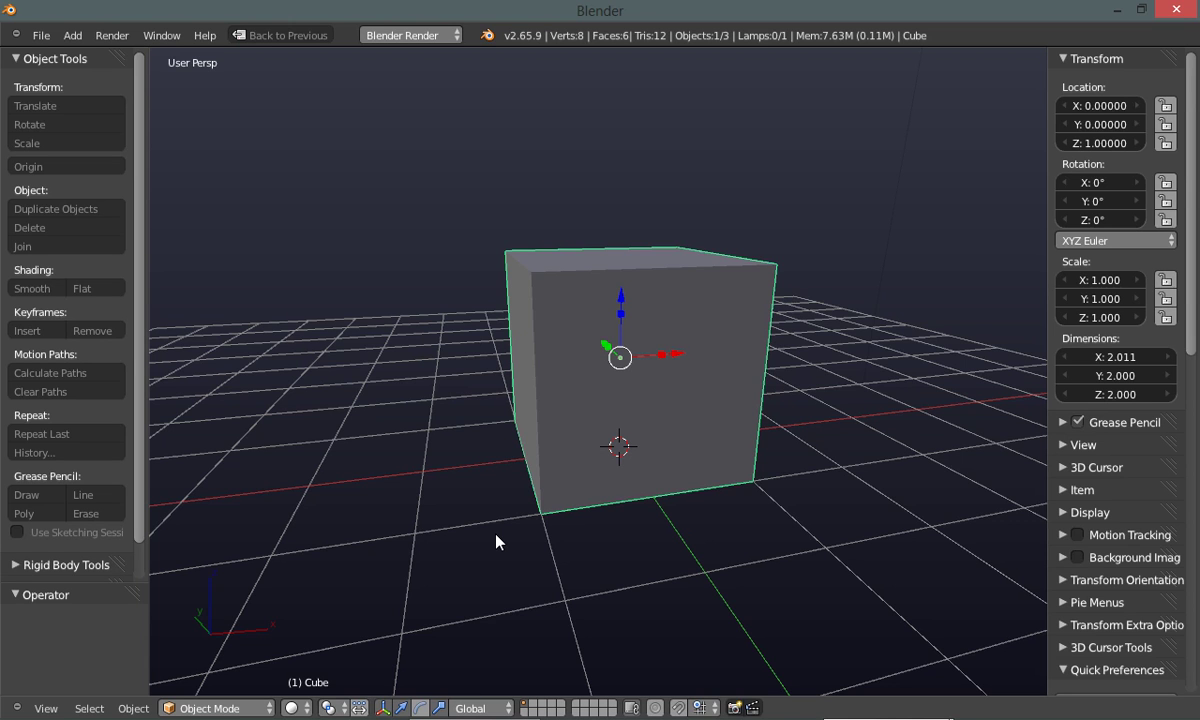
{"action": "key", "text": "Tab"}
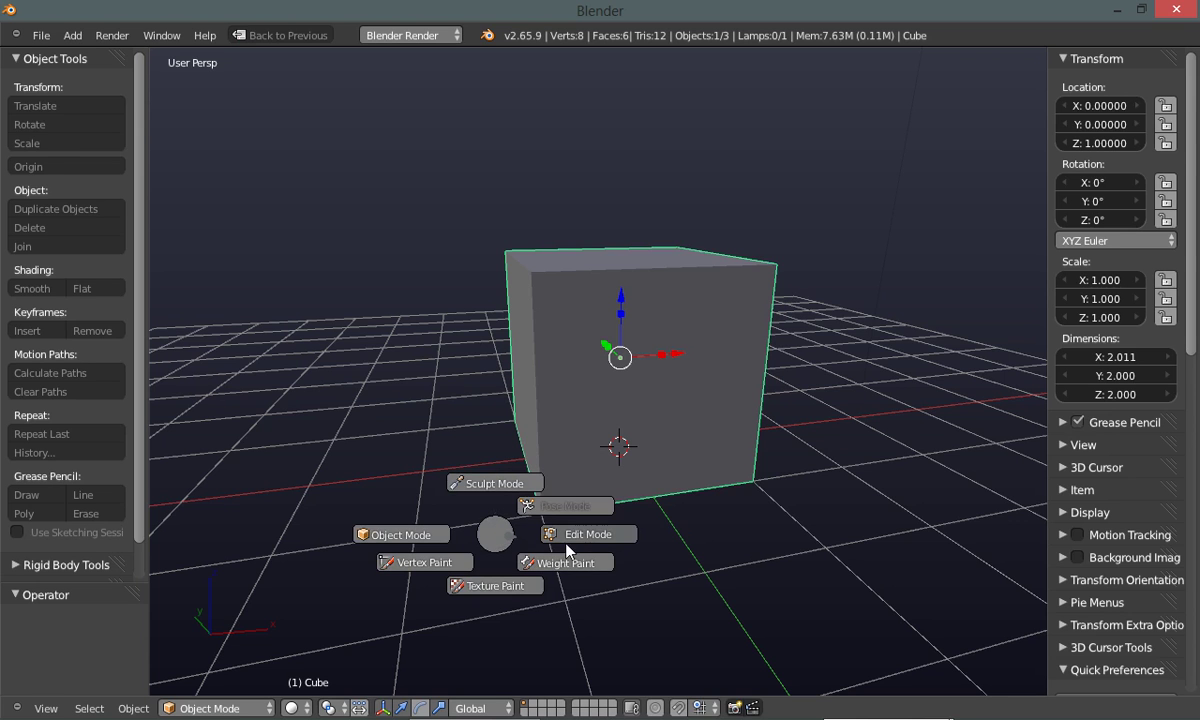
{"action": "left_click", "coordinate": [564, 539]}
{"action": "mouse_move", "coordinate": [564, 539]}
{"action": "middle_mouse_down"}
{"action": "mouse_move", "coordinate": [517, 552]}
{"action": "mouse_move", "coordinate": [530, 538]}
{"action": "middle_mouse_up"}
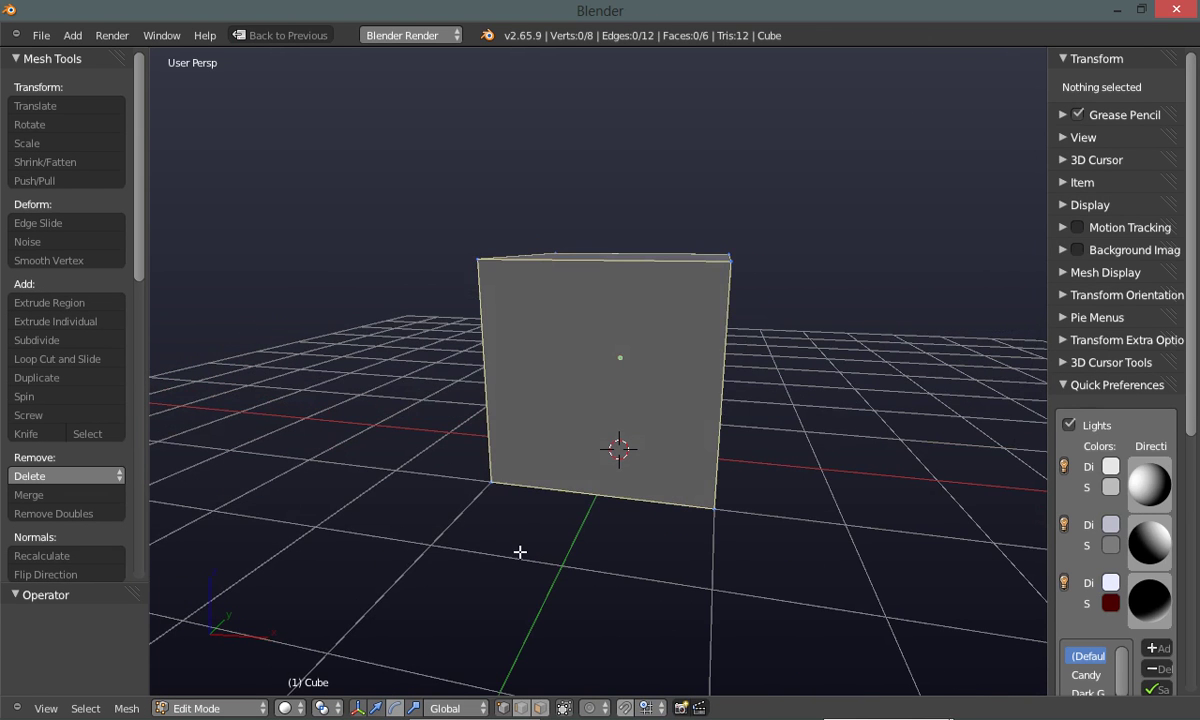
- Select all geometry and apply Subdivide Smooth with 7 cuts
{"action": "key", "text": "a"}
{"action": "key", "text": "w"}
{"action": "left_click", "coordinate": [486, 290]}
{"action": "left_click", "coordinate": [117, 641]}
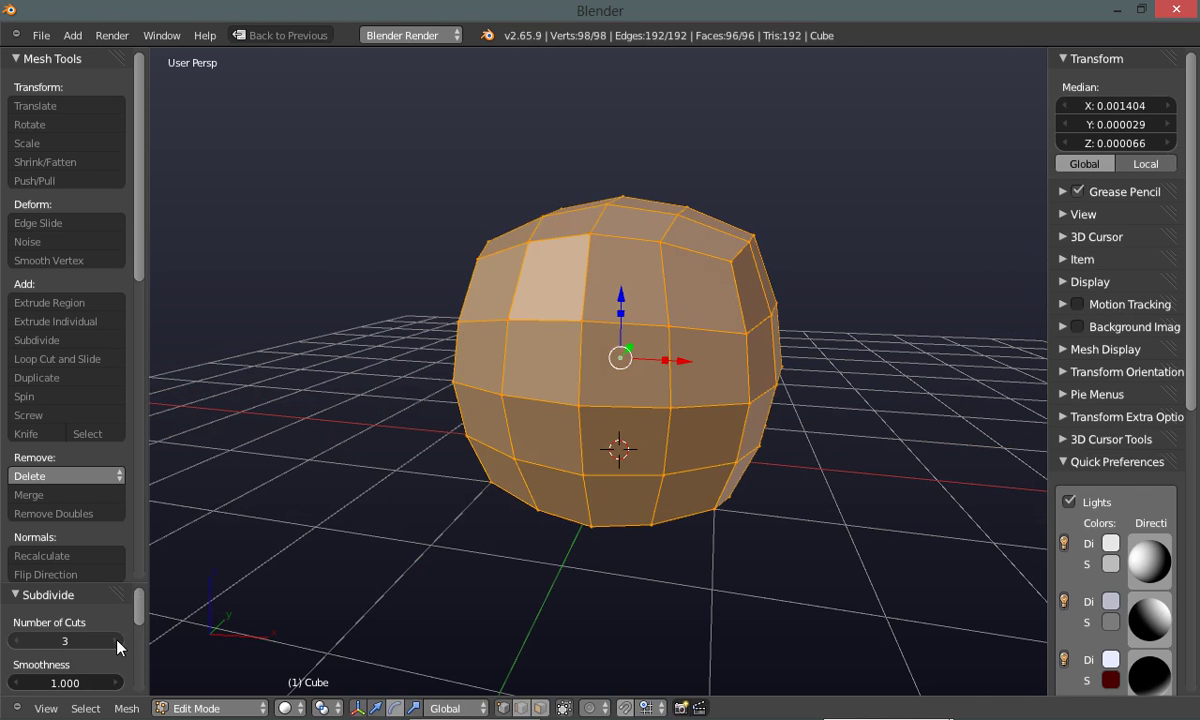
{"action": "left_click", "coordinate": [117, 641]}
{"action": "left_click", "coordinate": [117, 641]}
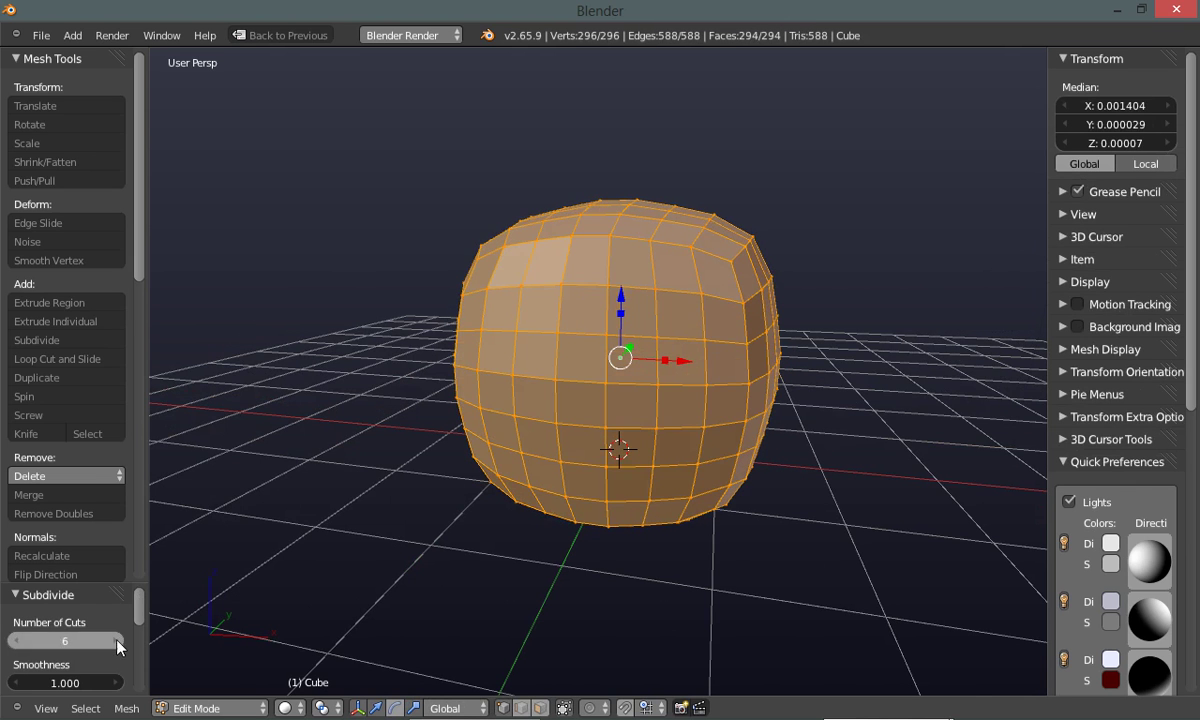
{"action": "left_click", "coordinate": [117, 641]}
{"action": "mouse_move", "coordinate": [568, 565]}
{"action": "middle_mouse_down"}
{"action": "mouse_move", "coordinate": [474, 587]}
{"action": "mouse_move", "coordinate": [504, 568]}
{"action": "middle_mouse_up"}
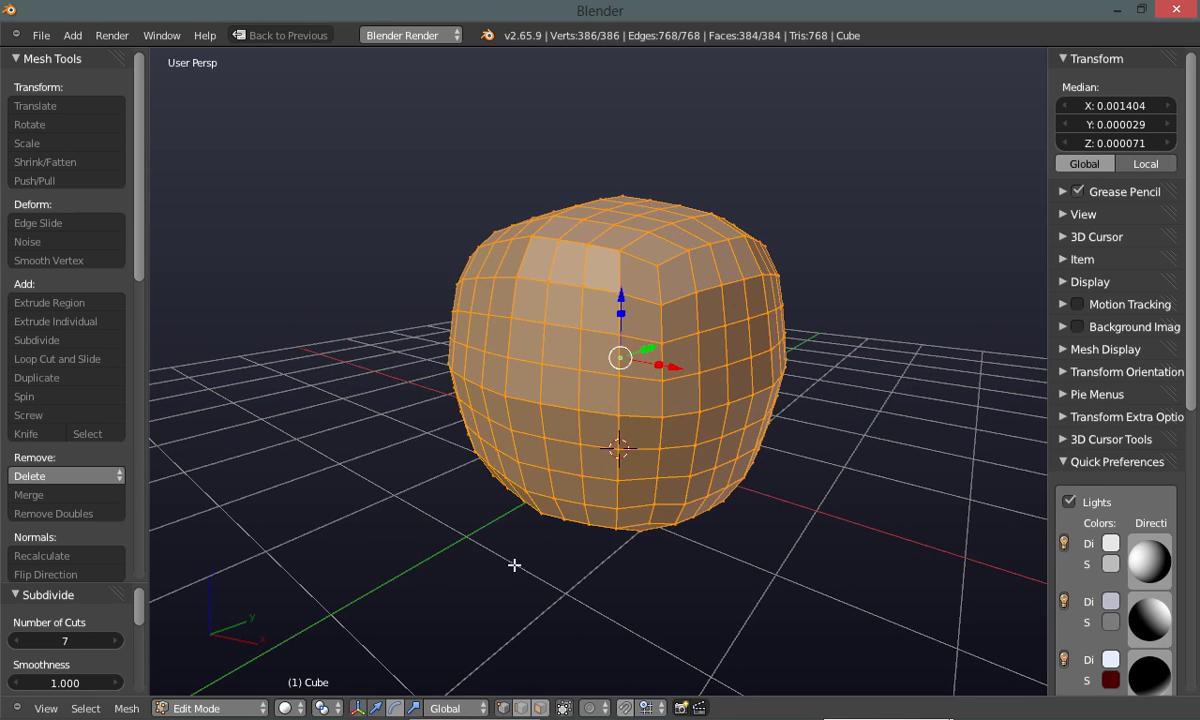
{"action": "mouse_move", "coordinate": [514, 563]}
{"action": "middle_mouse_down"}
{"action": "mouse_move", "coordinate": [501, 565]}
{"action": "mouse_move", "coordinate": [621, 554]}
{"action": "mouse_move", "coordinate": [562, 557]}
{"action": "middle_mouse_up"}
- Apply To Sphere at factor 1 to make the mesh a perfect sphere
{"action": "key", "text": "space"}
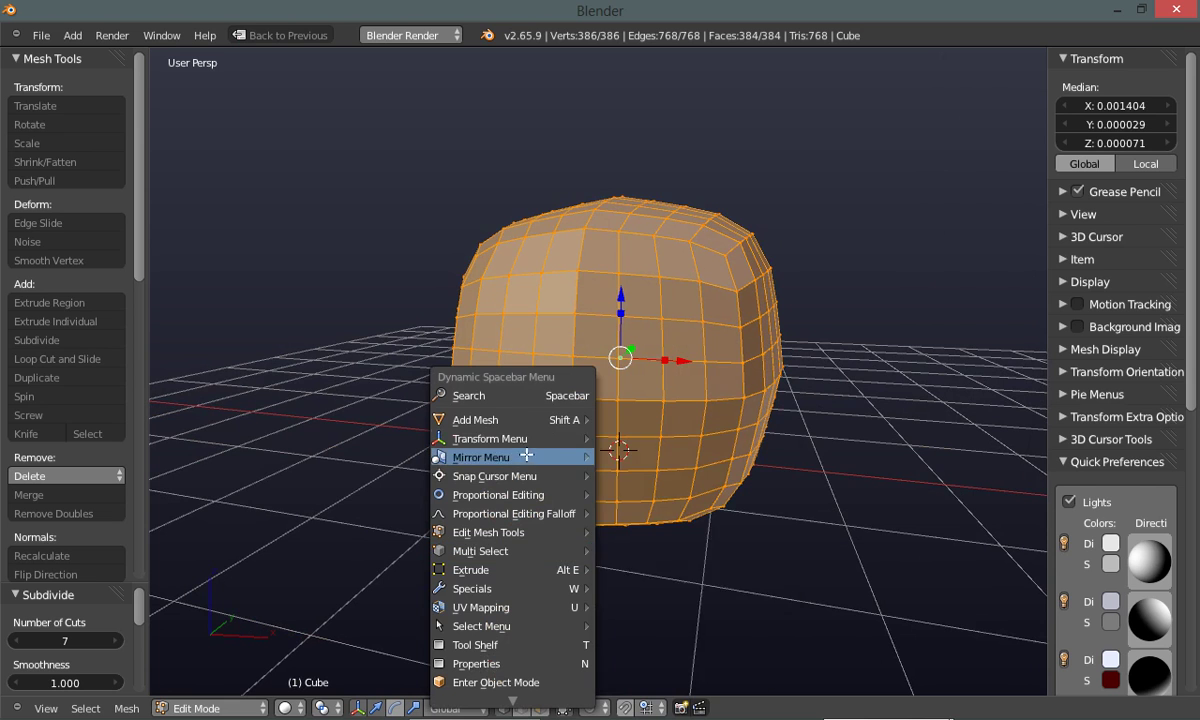
{"action": "mouse_move", "coordinate": [490, 438]}
{"action": "left_click", "coordinate": [690, 500]}
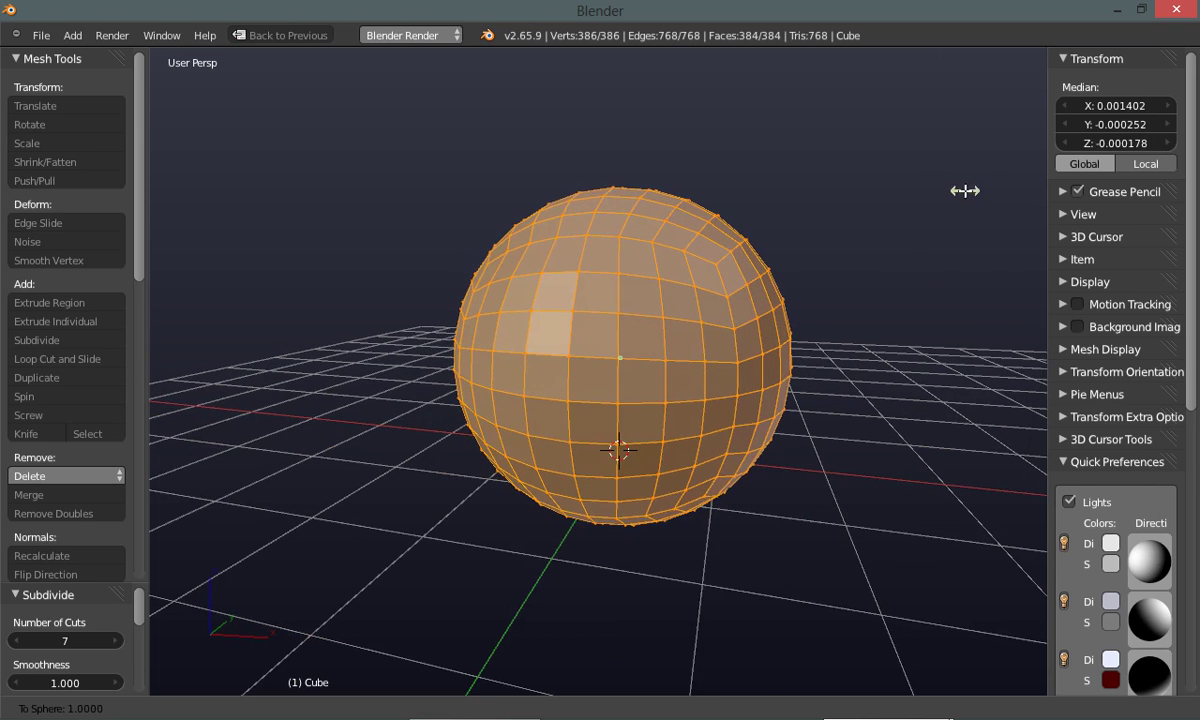
{"action": "left_click", "coordinate": [972, 147]}
{"action": "middle_click_drag", "start_coordinate": [873, 457], "coordinate": [844, 447]}
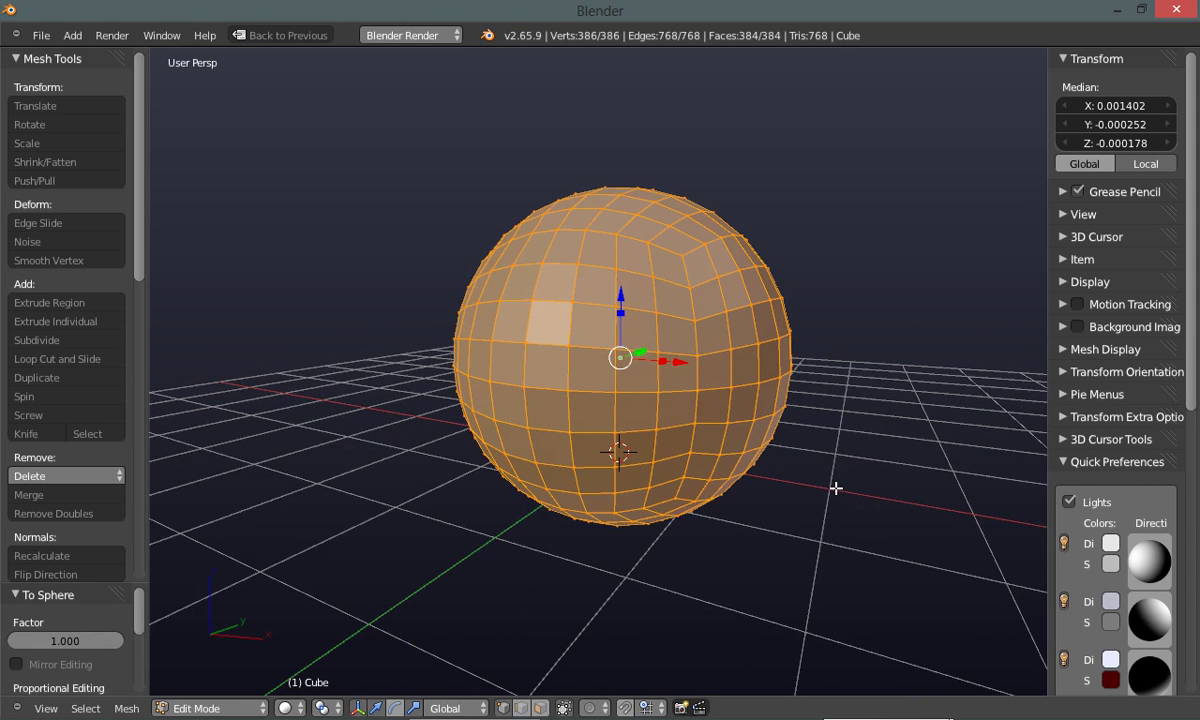
{"action": "key", "text": "Tab"}
- Switch the sphere into Sculpt Mode and collapse the lighting settings
{"action": "left_click", "coordinate": [784, 412]}
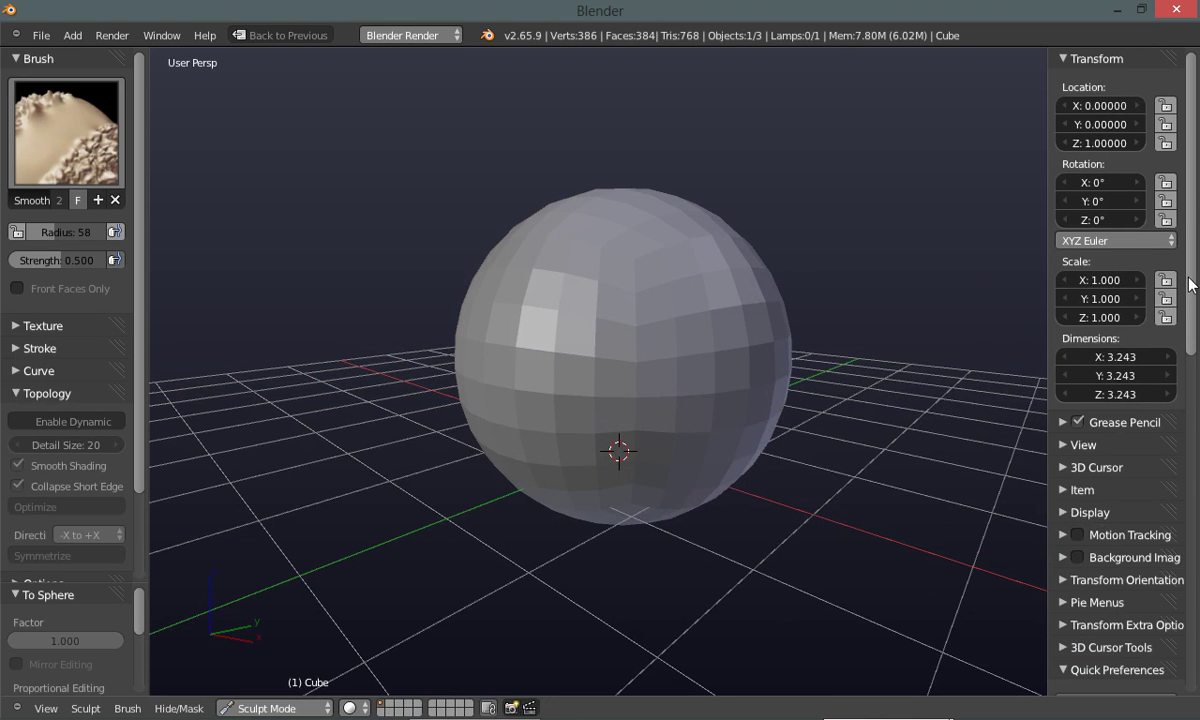
{"action": "left_click_drag", "start_coordinate": [1195, 285], "coordinate": [1193, 365]}
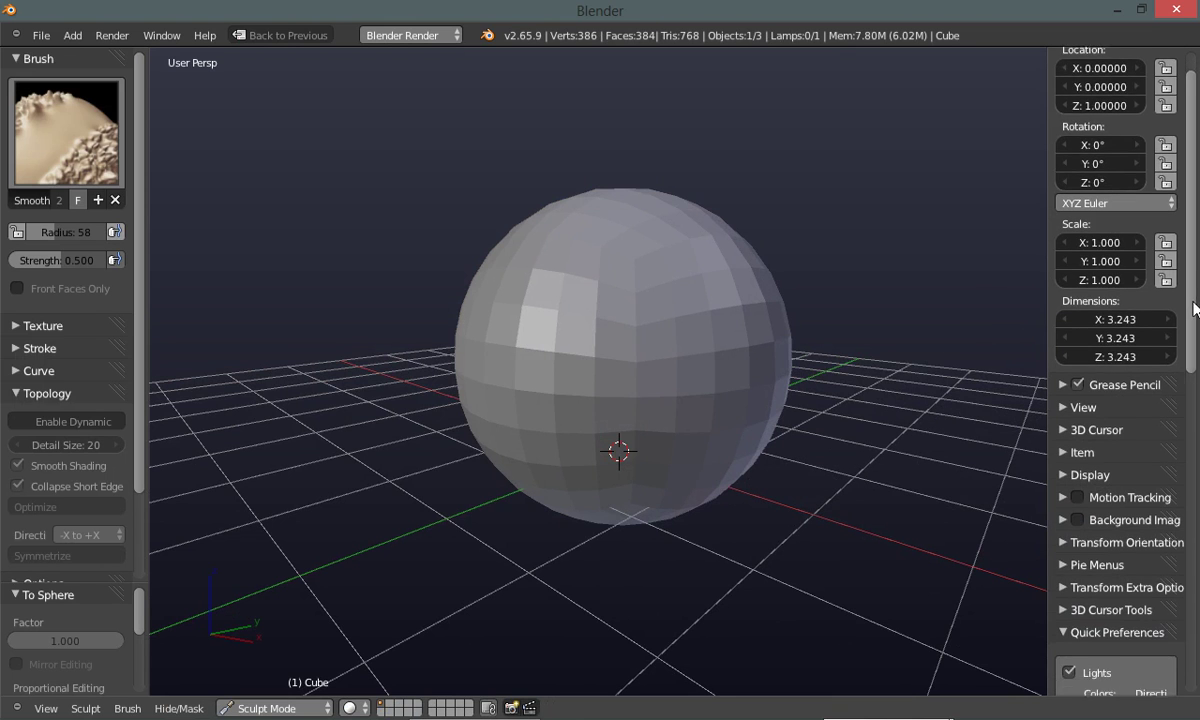
{"action": "left_click", "coordinate": [1068, 502]}
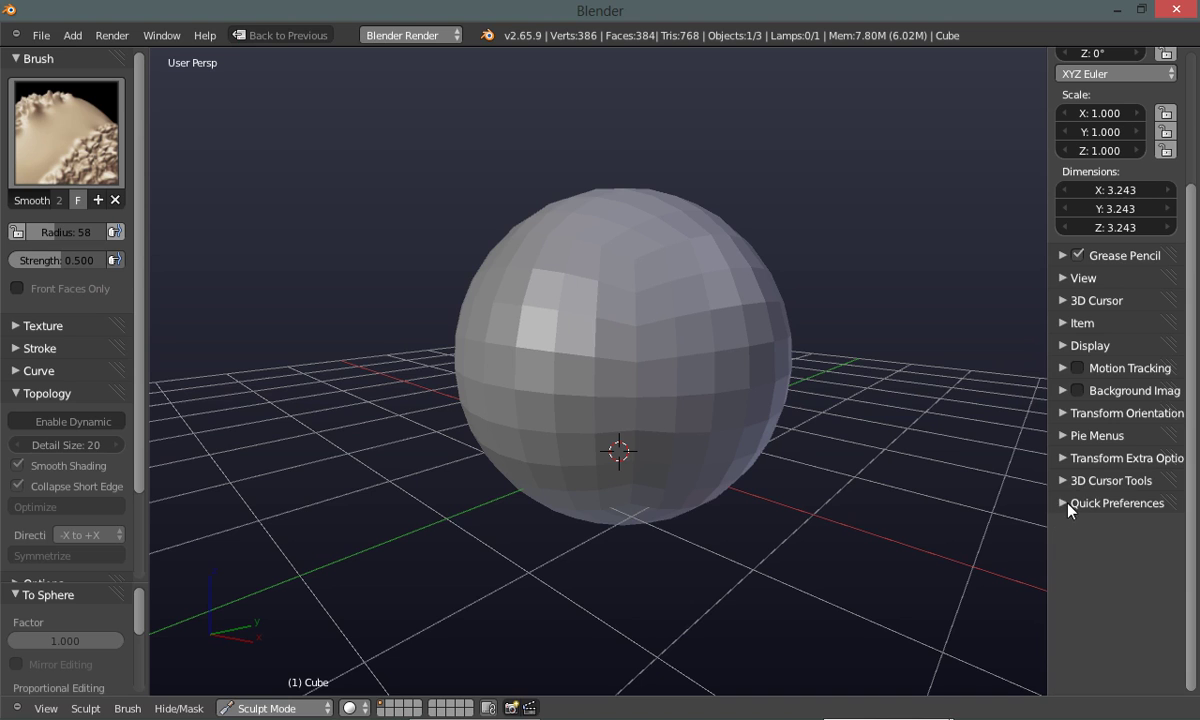
- In the Display panel, hide the grid floor and axis lines, and enable Matcap
{"action": "left_click", "coordinate": [1065, 347]}
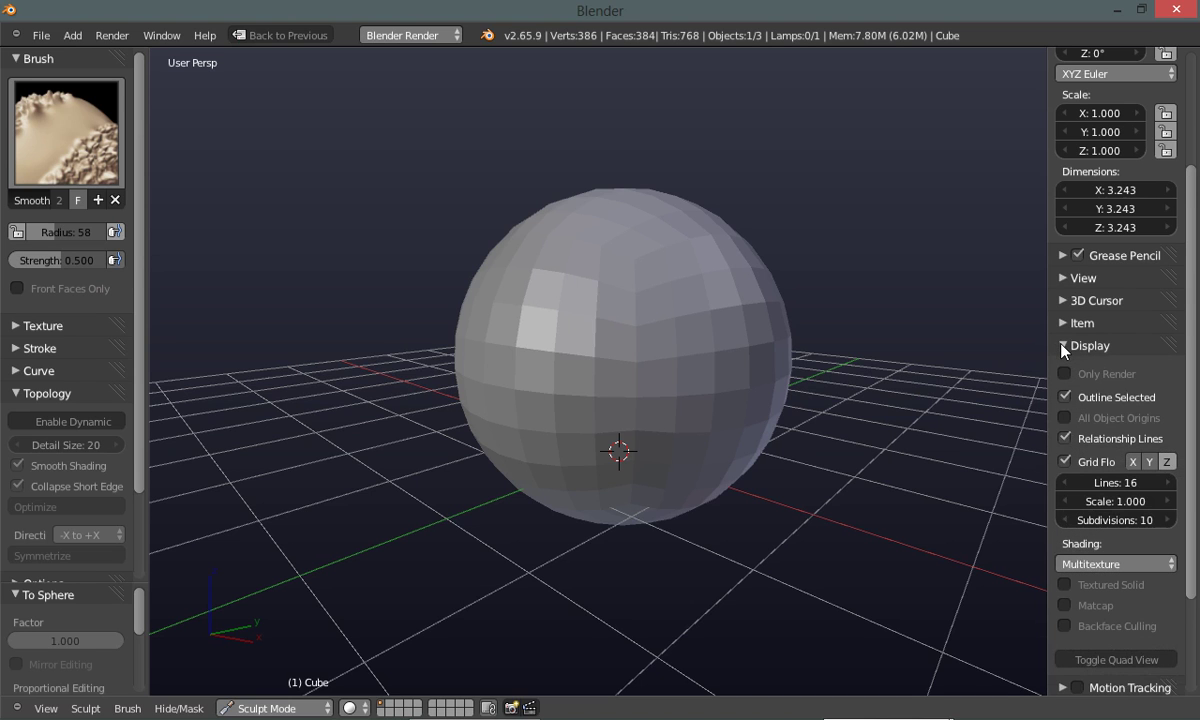
{"action": "left_click_drag", "start_coordinate": [1193, 325], "coordinate": [1192, 362]}
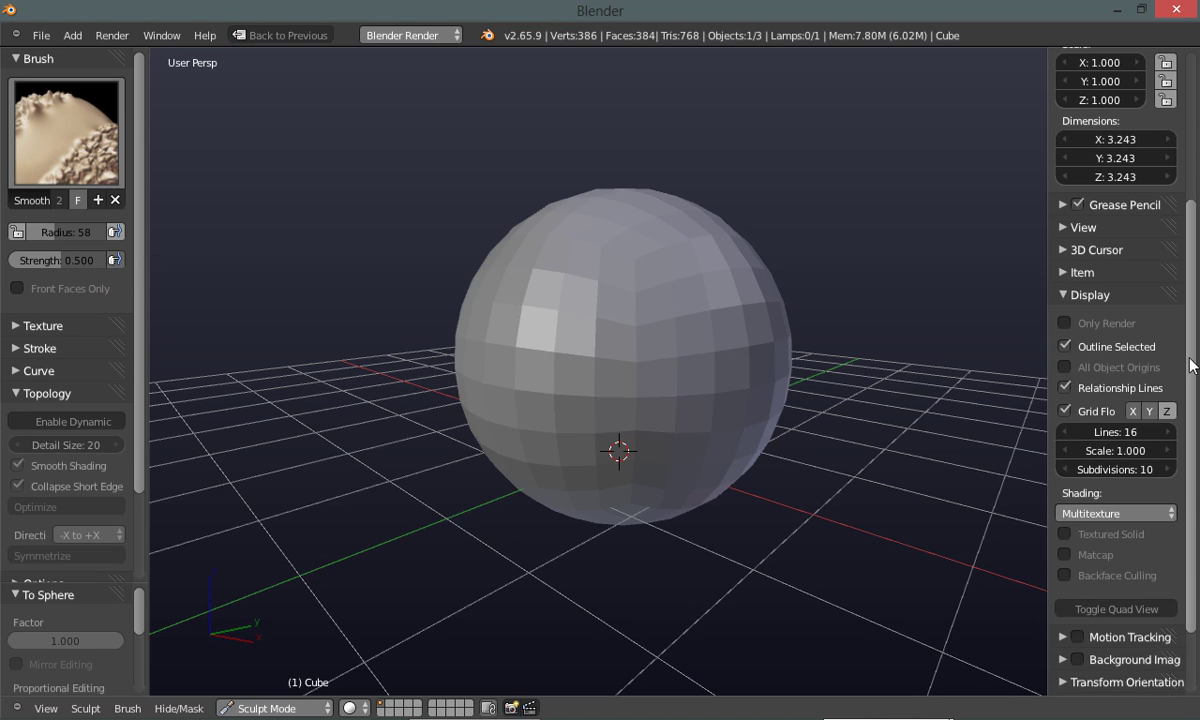
{"action": "left_click", "coordinate": [1066, 411]}
{"action": "left_click", "coordinate": [1132, 411]}
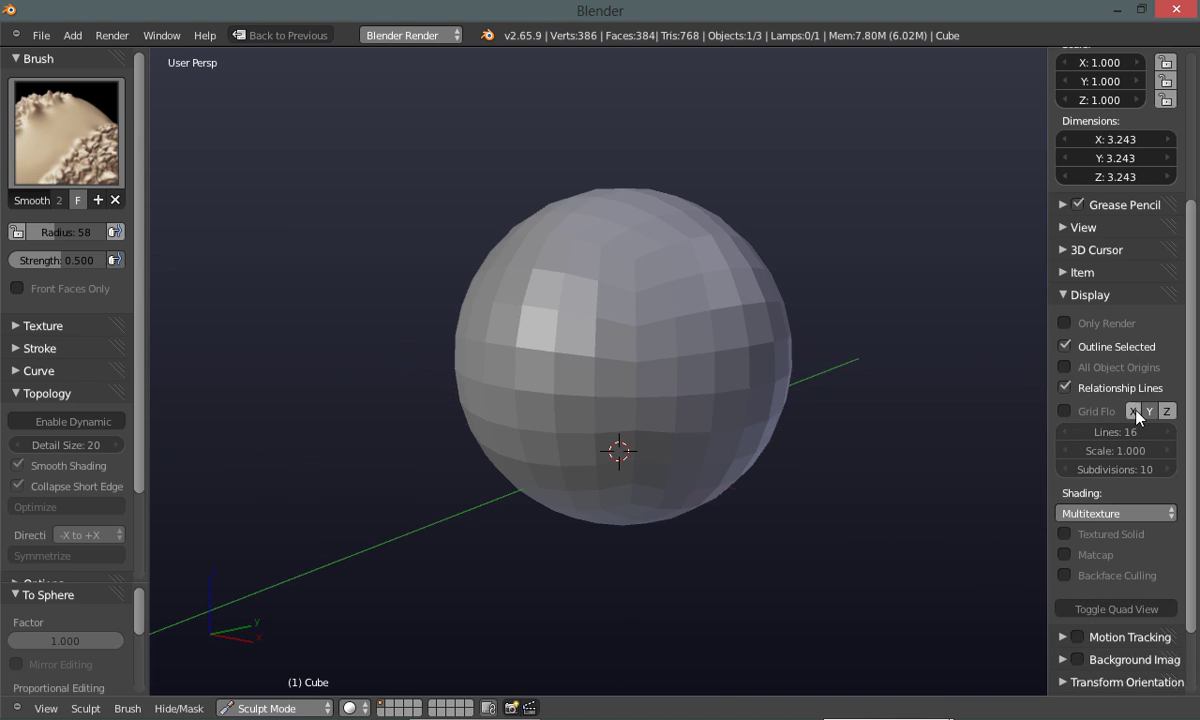
{"action": "scroll", "coordinate": [1170, 480], "scroll_direction": "down", "scroll_amount": 1}
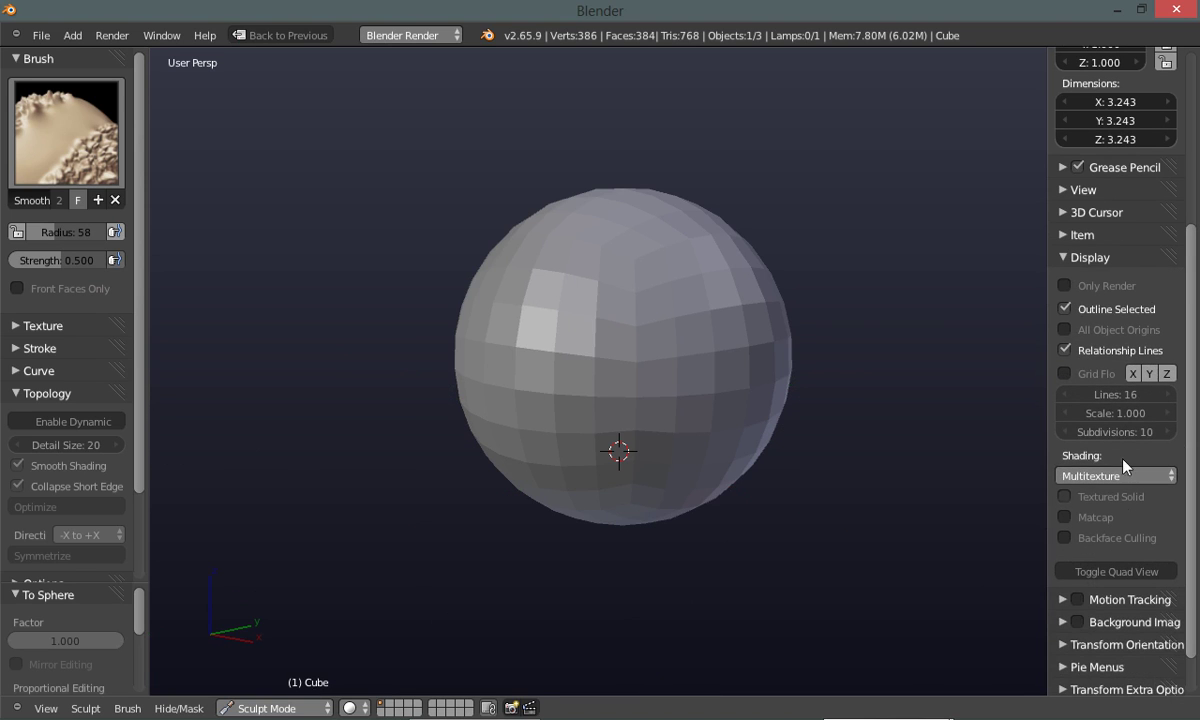
{"action": "left_click", "coordinate": [1066, 518]}
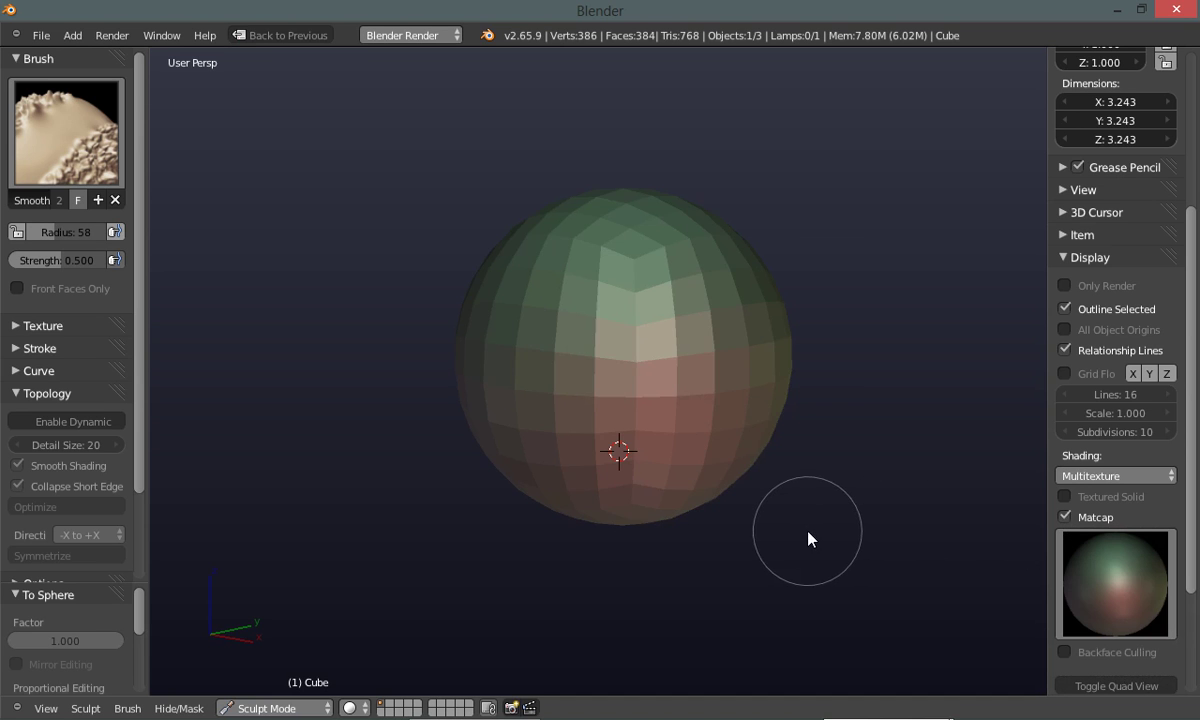
- Replace the default matcap with the gold sphere matcap
{"action": "mouse_move", "coordinate": [808, 538]}
{"action": "middle_mouse_down"}
{"action": "mouse_move", "coordinate": [775, 536]}
{"action": "mouse_move", "coordinate": [780, 523]}
{"action": "mouse_move", "coordinate": [808, 535]}
{"action": "middle_mouse_up"}
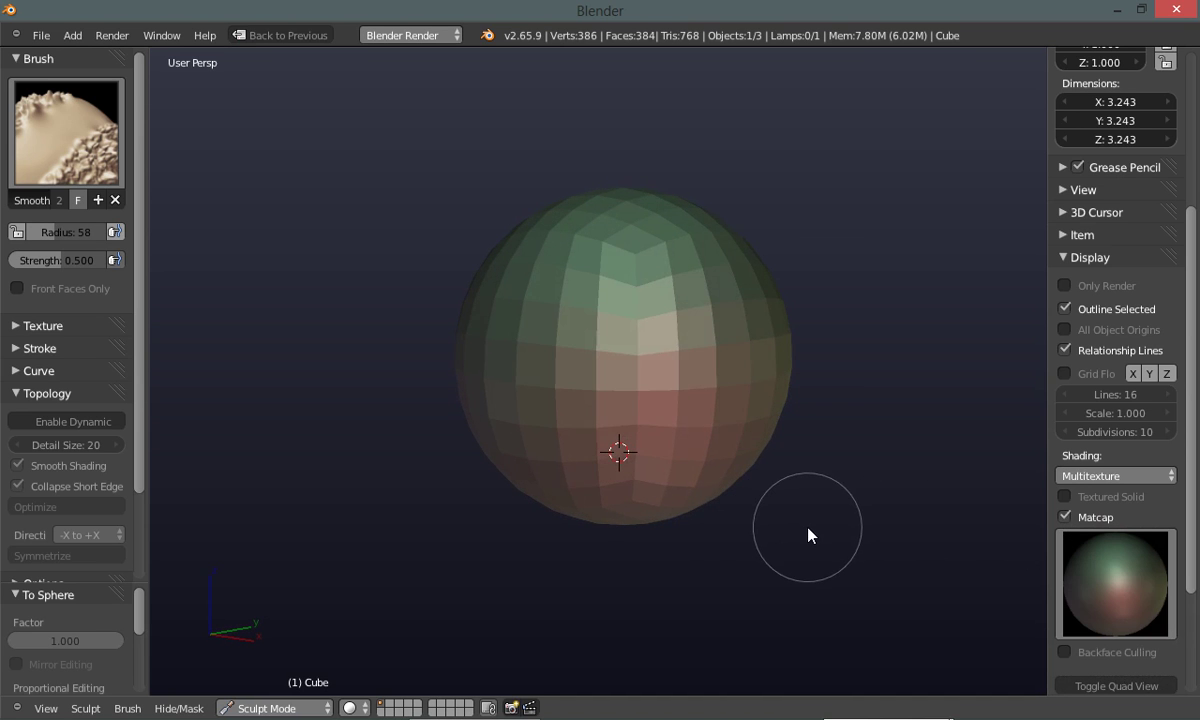
{"action": "left_click_drag", "start_coordinate": [1192, 495], "coordinate": [1190, 590]}
{"action": "left_click", "coordinate": [1107, 453]}
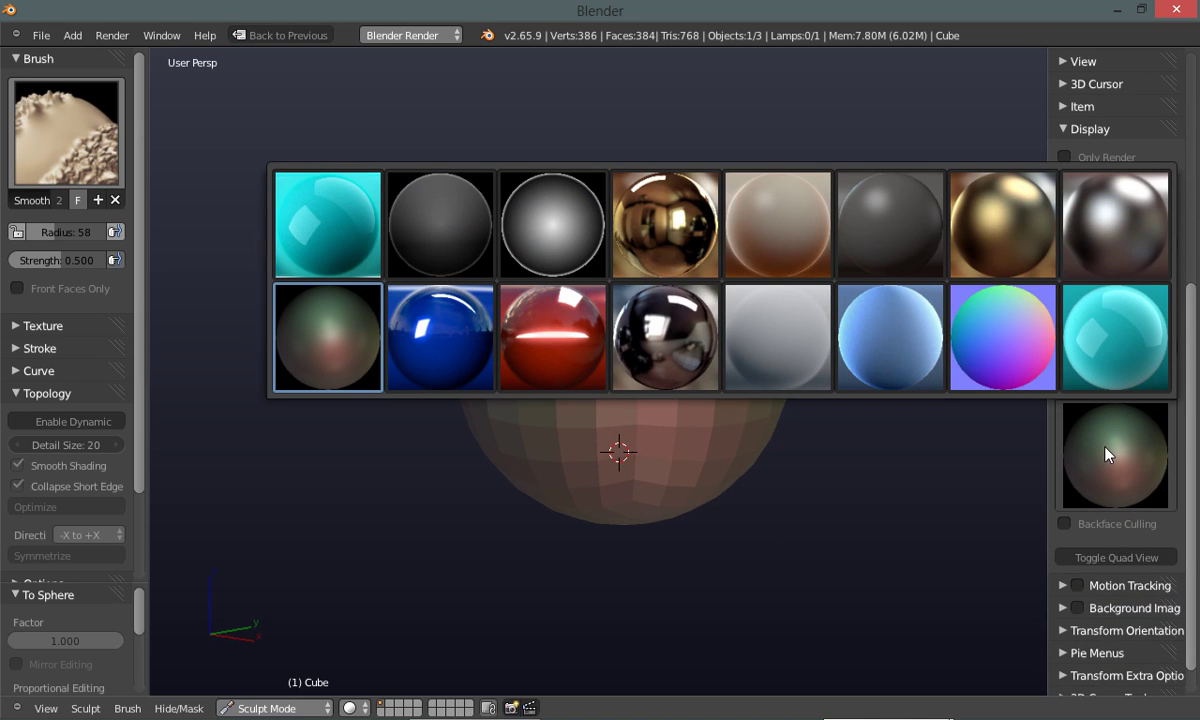
{"action": "left_click", "coordinate": [1012, 220]}
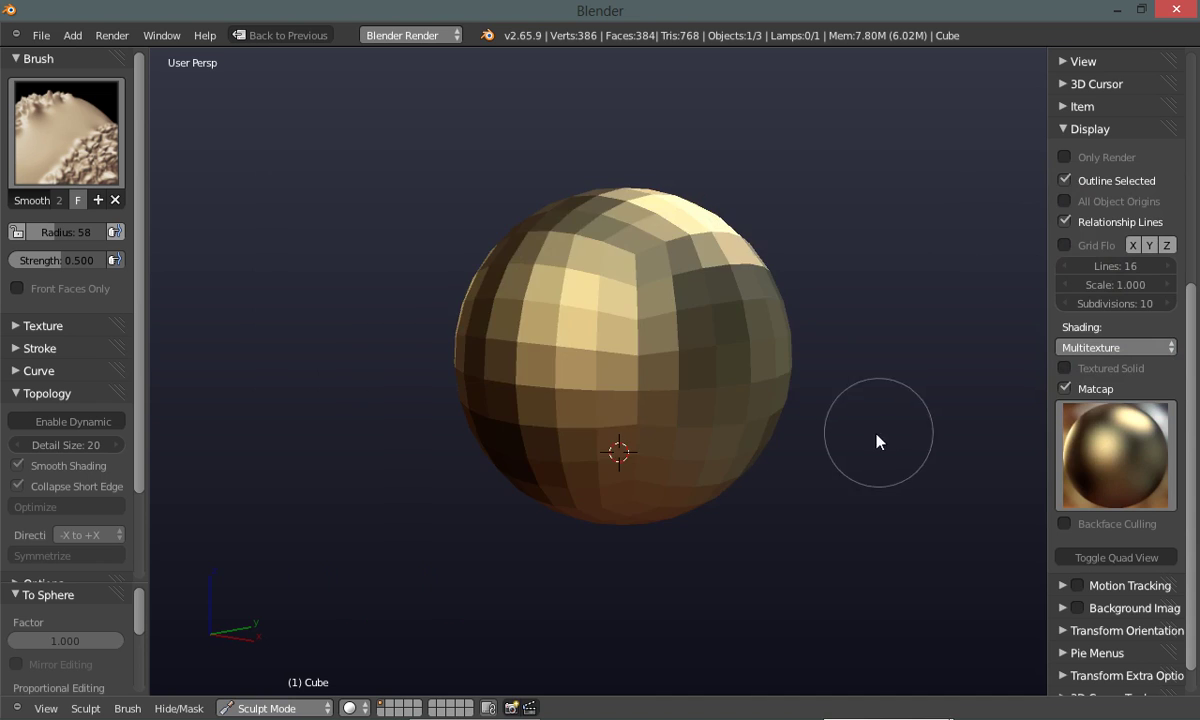
{"action": "middle_click_drag", "start_coordinate": [831, 457], "coordinate": [823, 410]}
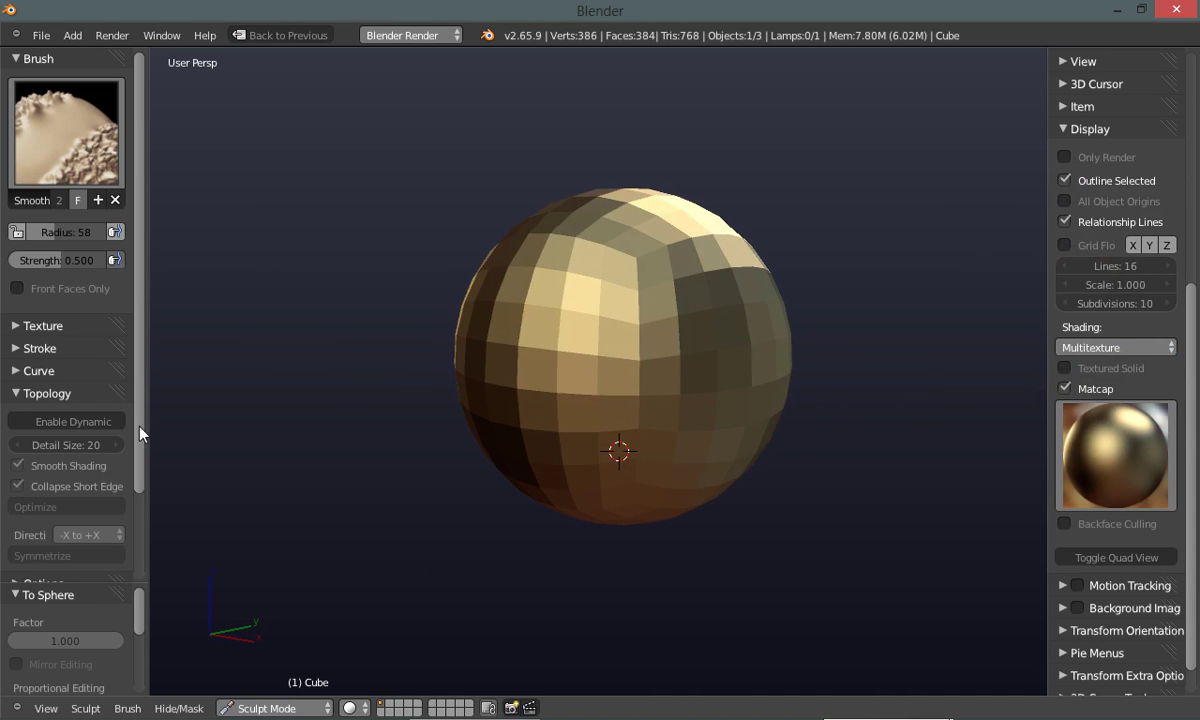
- Enable dynamic topology and expand the Symmetry mirror options
{"action": "left_click", "coordinate": [101, 422]}
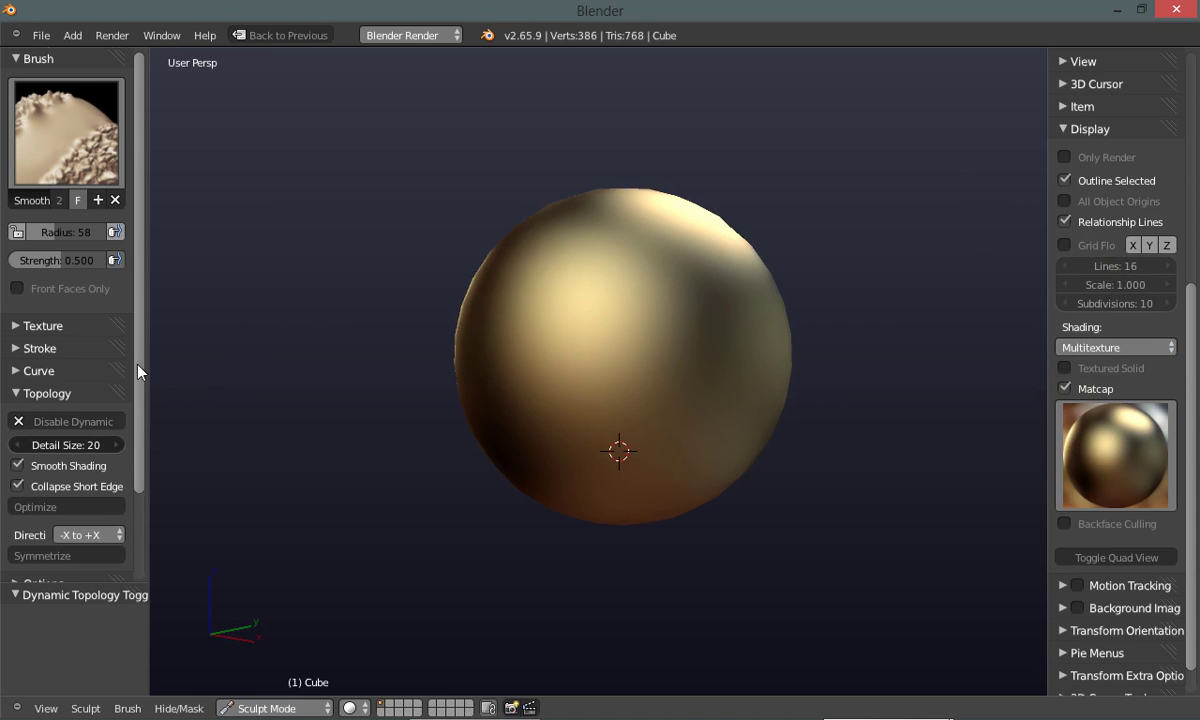
{"action": "left_click_drag", "start_coordinate": [139, 370], "coordinate": [138, 451]}
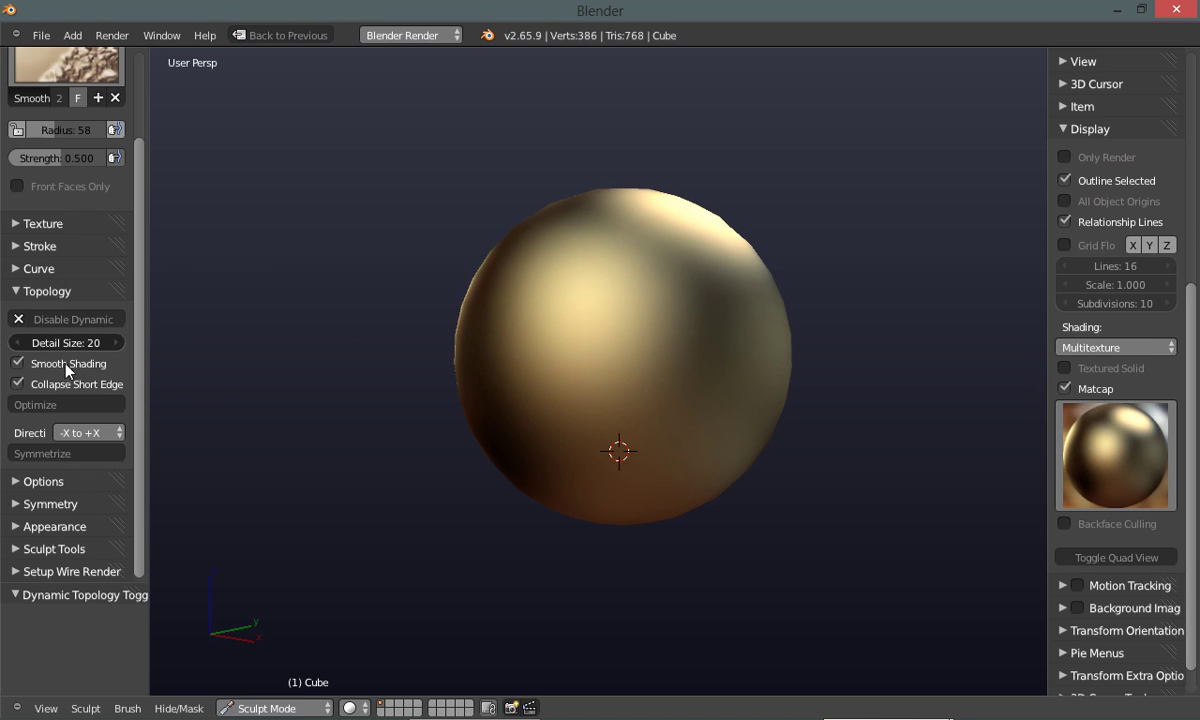
{"action": "left_click", "coordinate": [27, 508]}
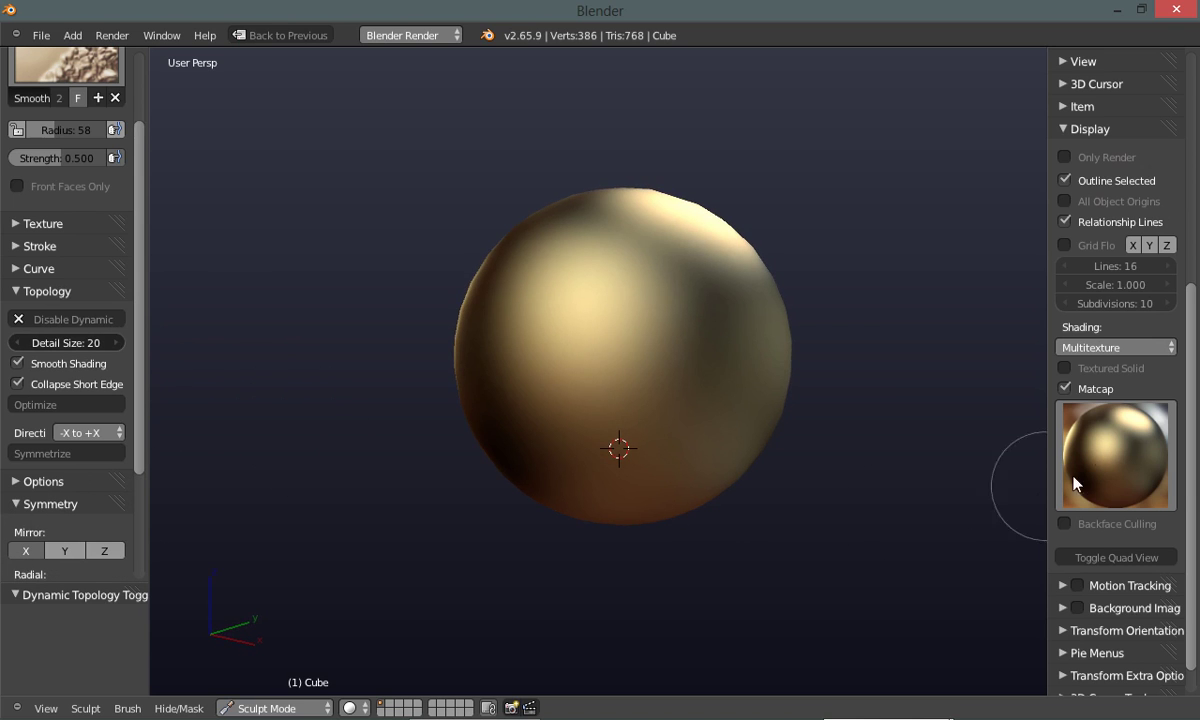
{"action": "left_click", "coordinate": [1104, 461]}
- Try the soft blue and glossy red matcaps, settling on glossy dark blue
{"action": "left_click", "coordinate": [908, 348]}
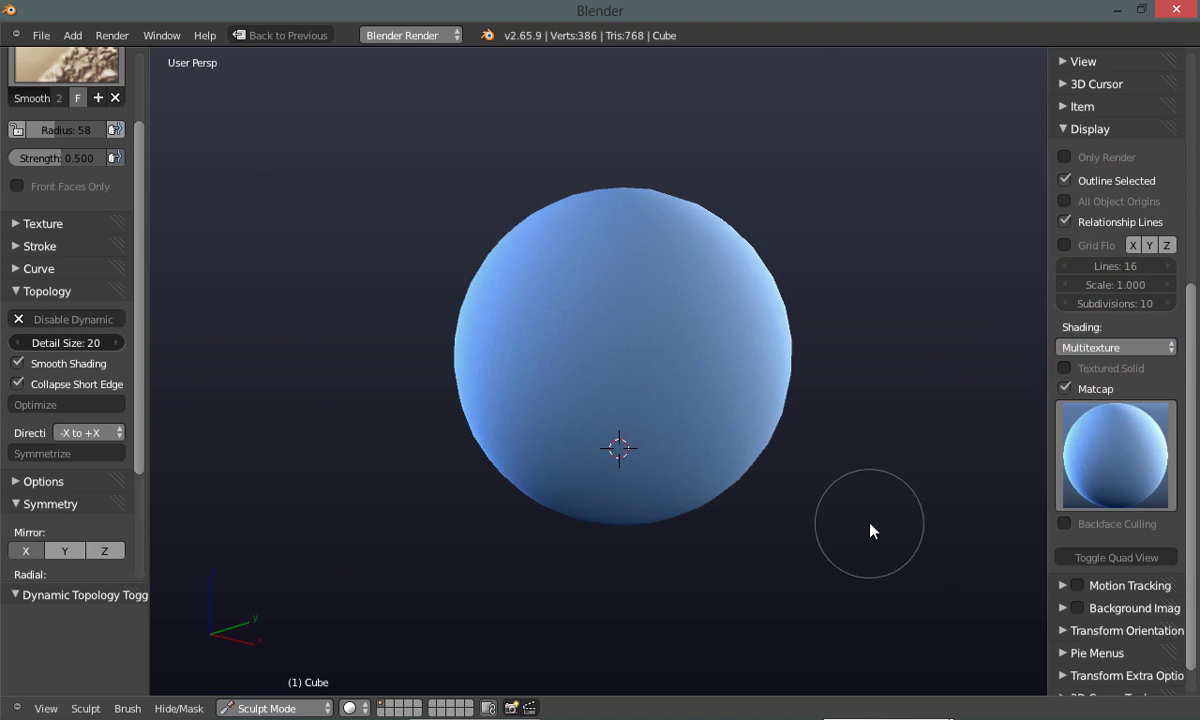
{"action": "left_click", "coordinate": [1122, 460]}
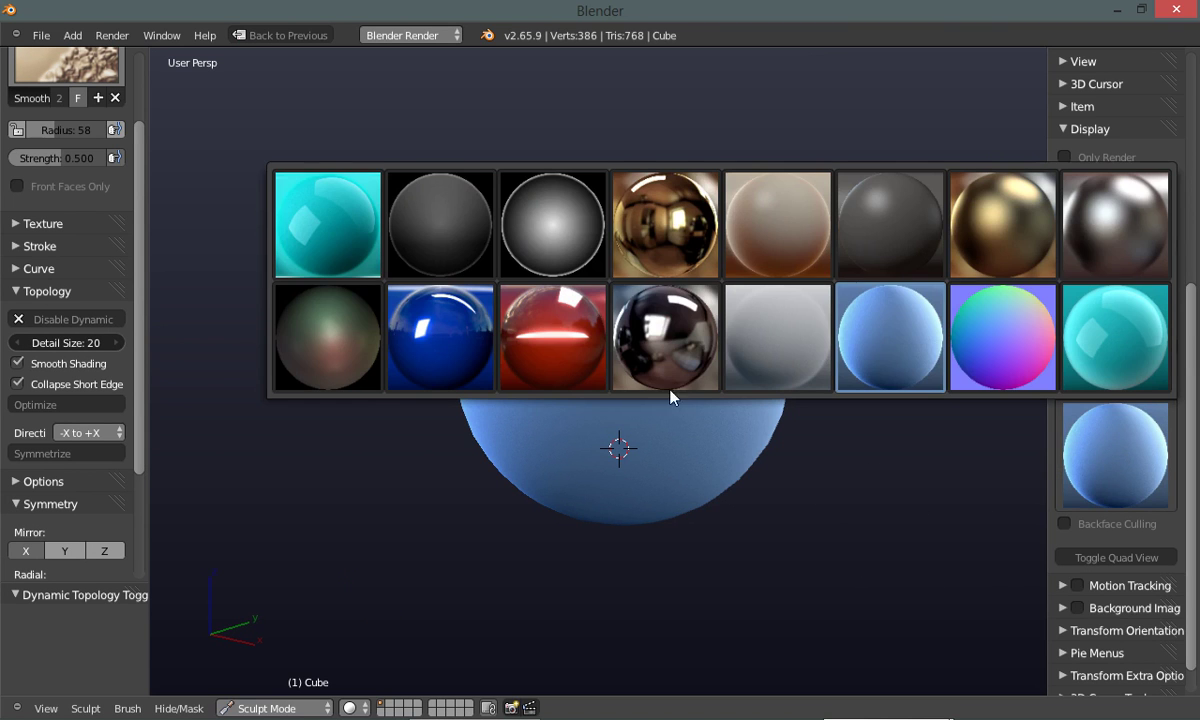
{"action": "left_click", "coordinate": [583, 347]}
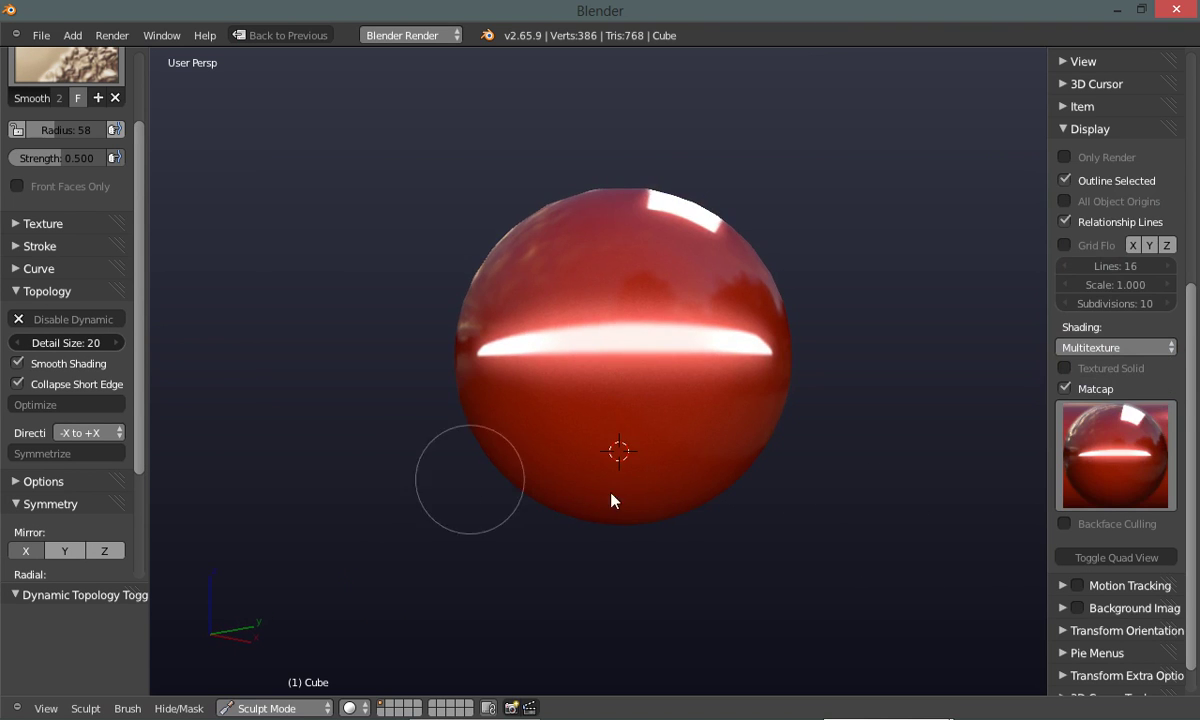
{"action": "left_click", "coordinate": [1106, 466]}
{"action": "left_click", "coordinate": [456, 345]}
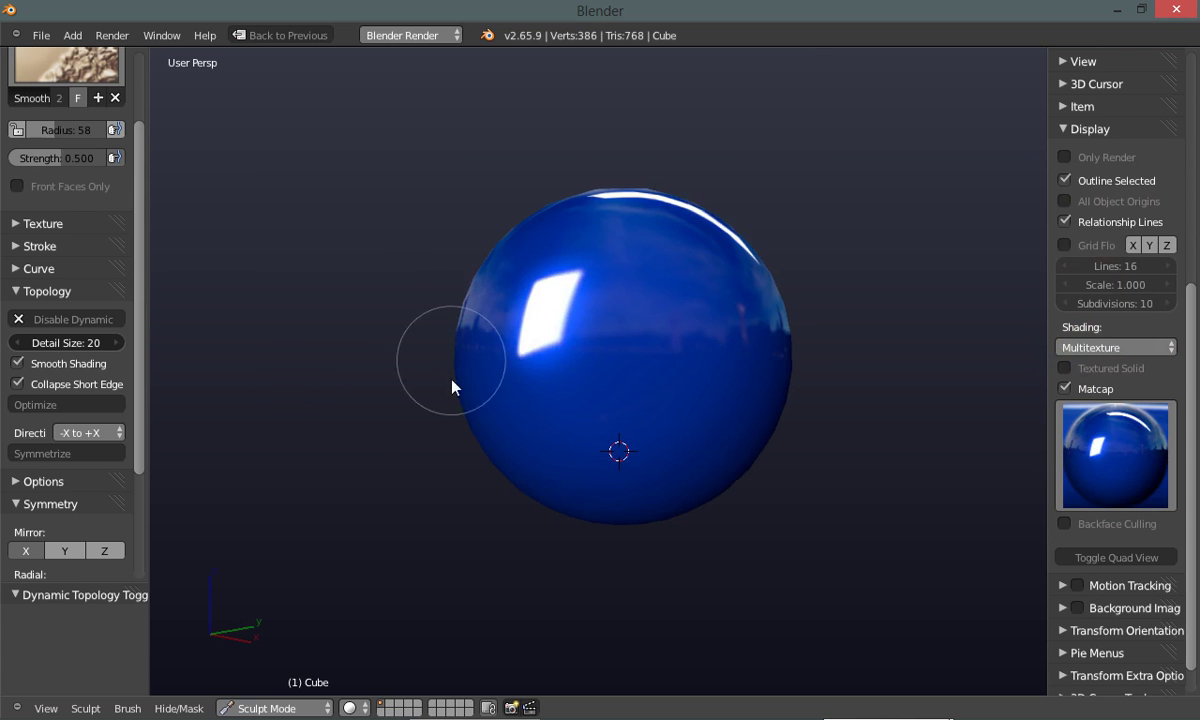
{"action": "mouse_move", "coordinate": [453, 386]}
{"action": "middle_mouse_down"}
{"action": "mouse_move", "coordinate": [675, 563]}
{"action": "mouse_move", "coordinate": [774, 514]}
{"action": "mouse_move", "coordinate": [808, 433]}
{"action": "mouse_move", "coordinate": [726, 549]}
{"action": "middle_mouse_up"}
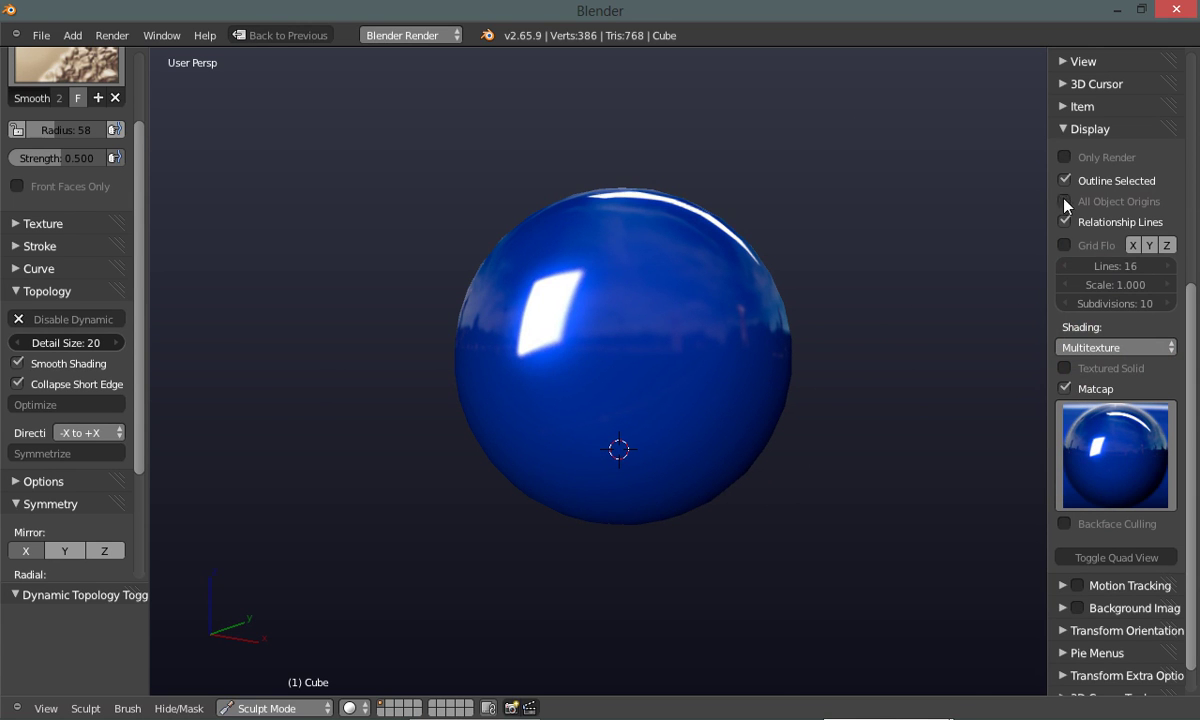
- Show the grid floor again and bring up User Preferences with Ctrl+Alt+U
{"action": "left_click", "coordinate": [1063, 245]}
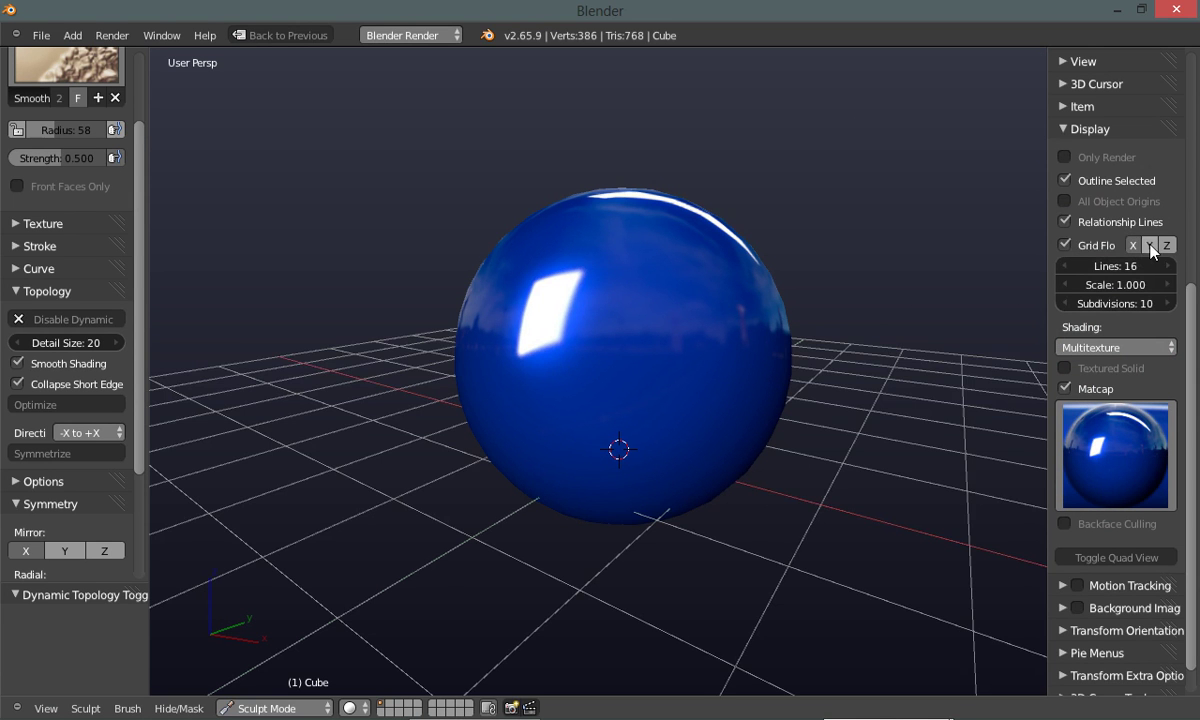
{"action": "mouse_move", "coordinate": [931, 391]}
{"action": "middle_mouse_down"}
{"action": "mouse_move", "coordinate": [891, 405]}
{"action": "mouse_move", "coordinate": [901, 395]}
{"action": "middle_mouse_up"}
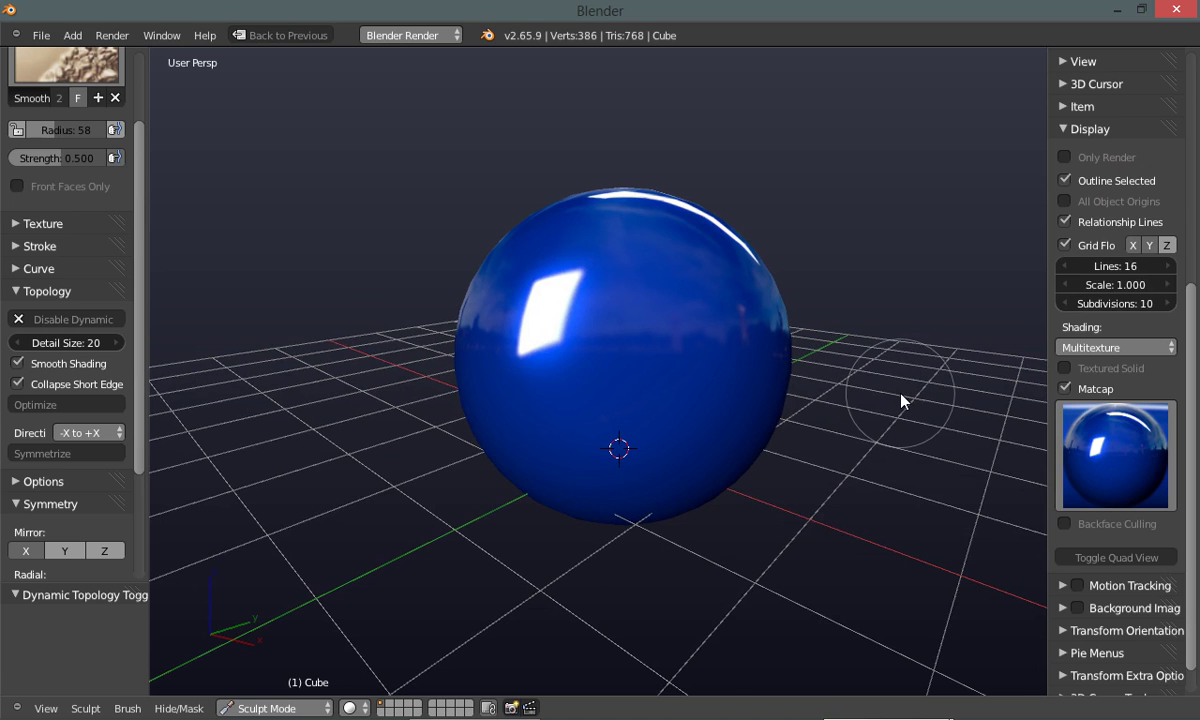
{"action": "key", "text": "ctrl+alt+u"}
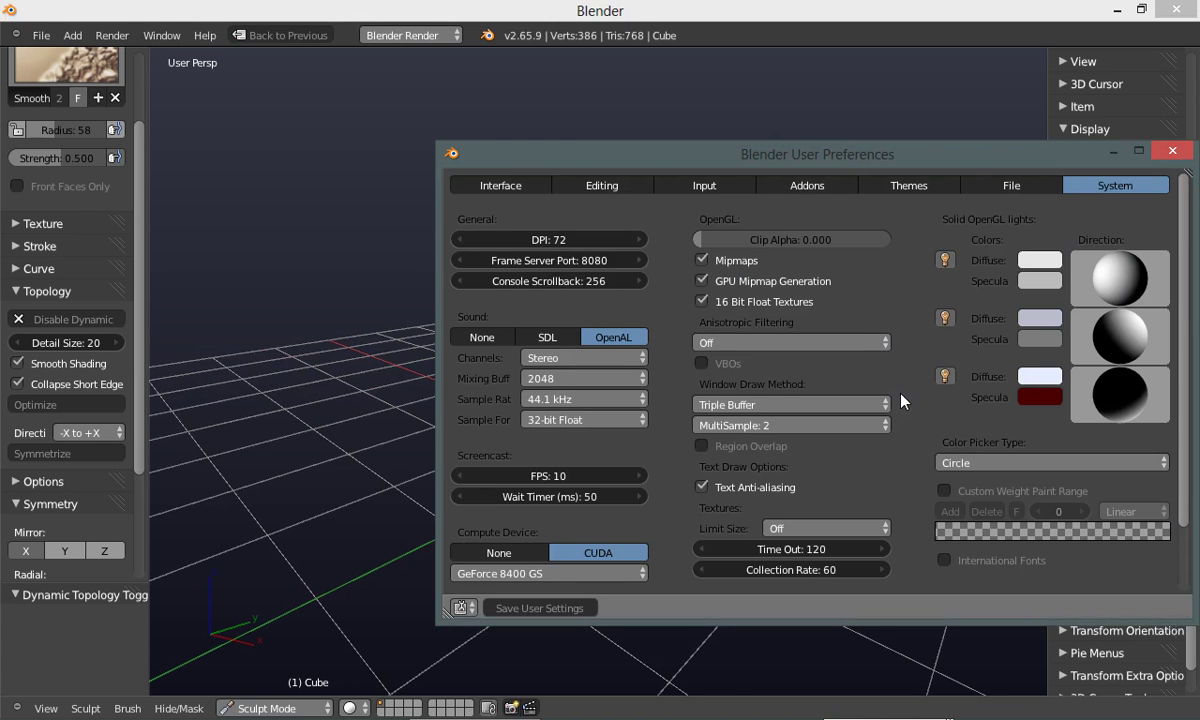
- Enable Region Overlap in System preferences, then close the preferences window
{"action": "left_click_drag", "start_coordinate": [908, 148], "coordinate": [767, 231]}
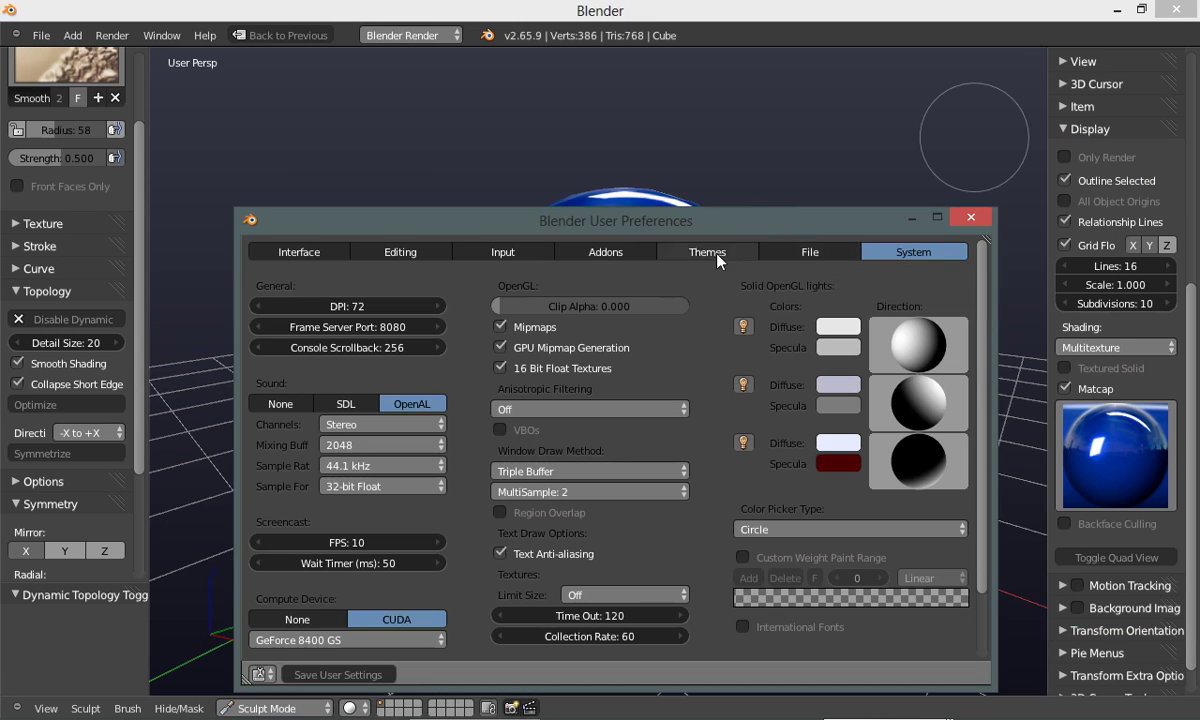
{"action": "mouse_move", "coordinate": [699, 228]}
{"action": "left_mouse_down"}
{"action": "mouse_move", "coordinate": [777, 220]}
{"action": "mouse_move", "coordinate": [740, 213]}
{"action": "left_mouse_up"}
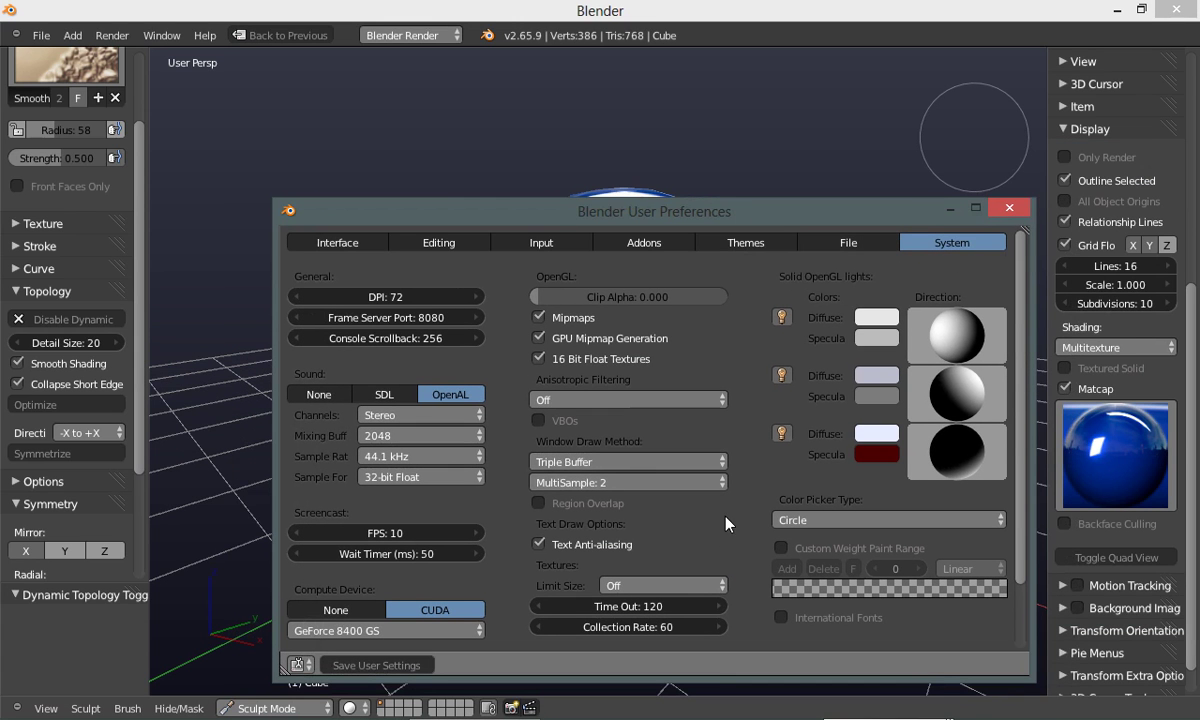
{"action": "left_click", "coordinate": [538, 506]}
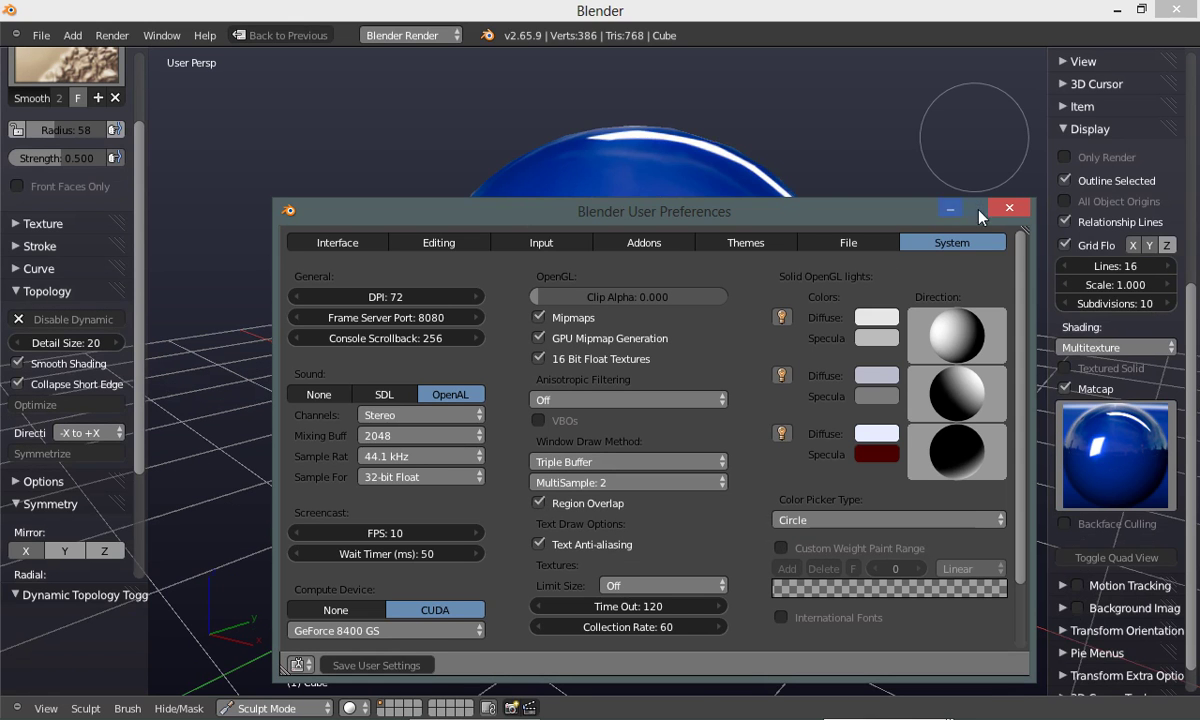
{"action": "left_click", "coordinate": [1007, 209]}
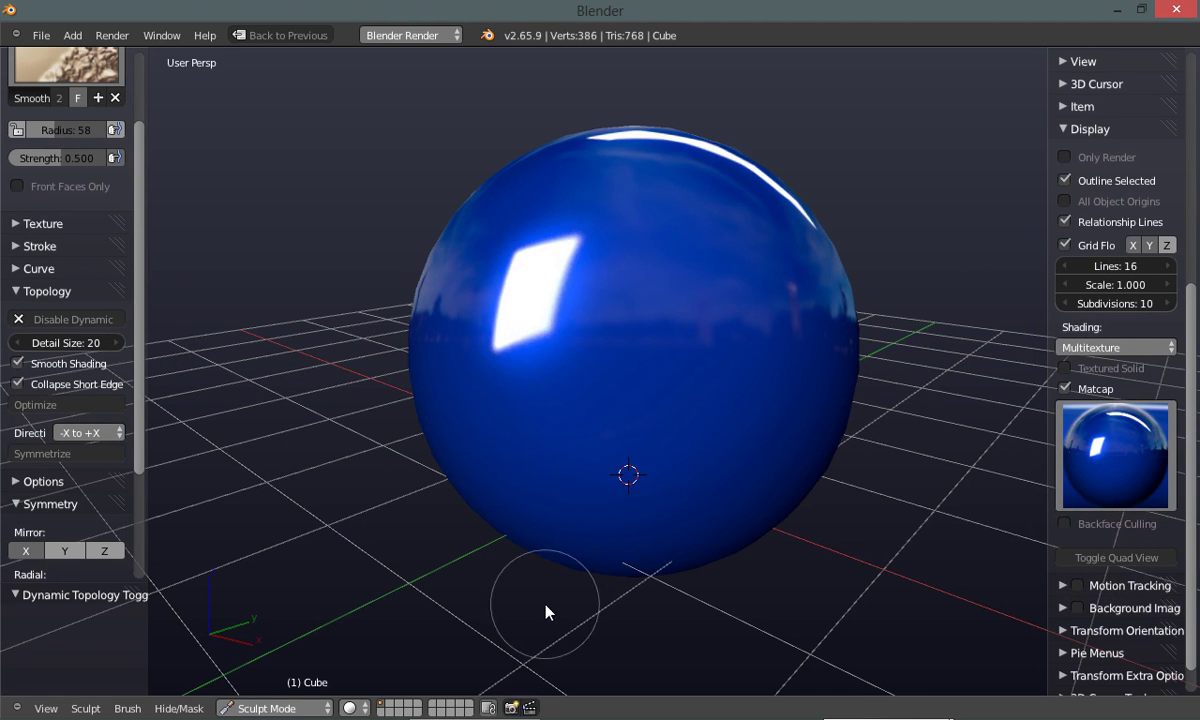
{"action": "mouse_move", "coordinate": [395, 592]}
{"action": "middle_mouse_down"}
{"action": "mouse_move", "coordinate": [431, 552]}
{"action": "mouse_move", "coordinate": [442, 495]}
{"action": "mouse_move", "coordinate": [442, 576]}
{"action": "mouse_move", "coordinate": [410, 584]}
{"action": "mouse_move", "coordinate": [426, 549]}
{"action": "mouse_move", "coordinate": [415, 565]}
{"action": "mouse_move", "coordinate": [415, 550]}
{"action": "mouse_move", "coordinate": [429, 562]}
{"action": "middle_mouse_up"}
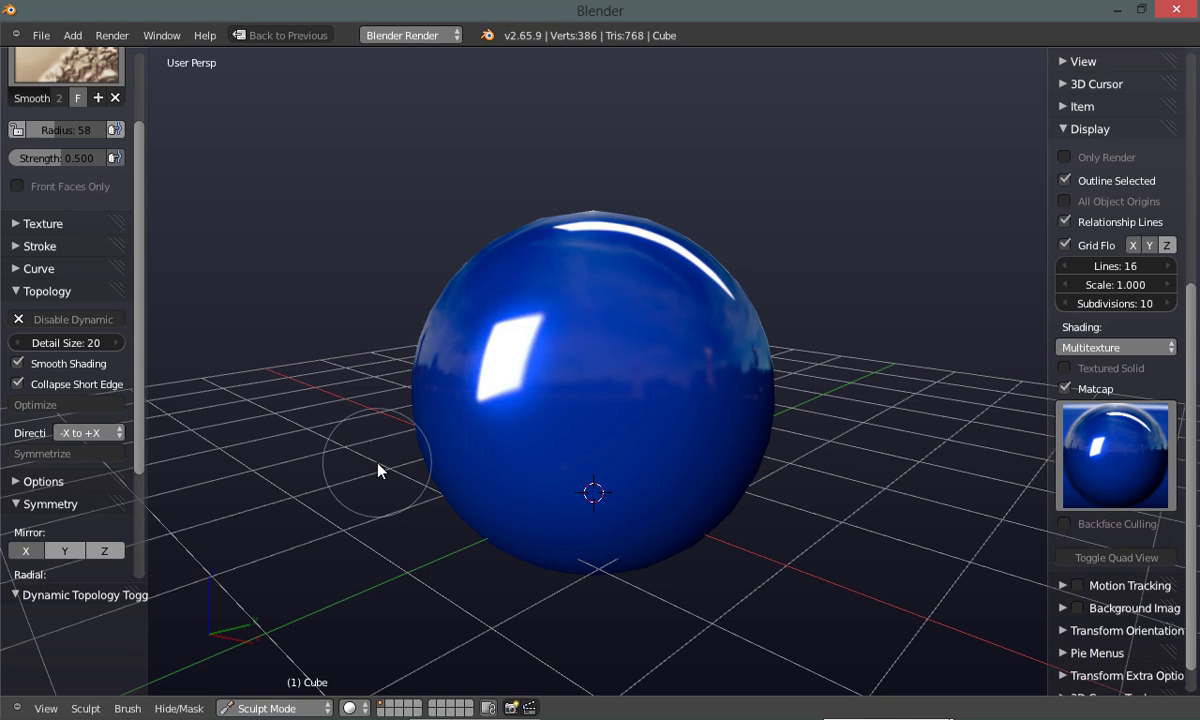
- In Themes > 3D View, tint the Gradient High background colour green
{"action": "key", "text": "ctrl+alt+u"}
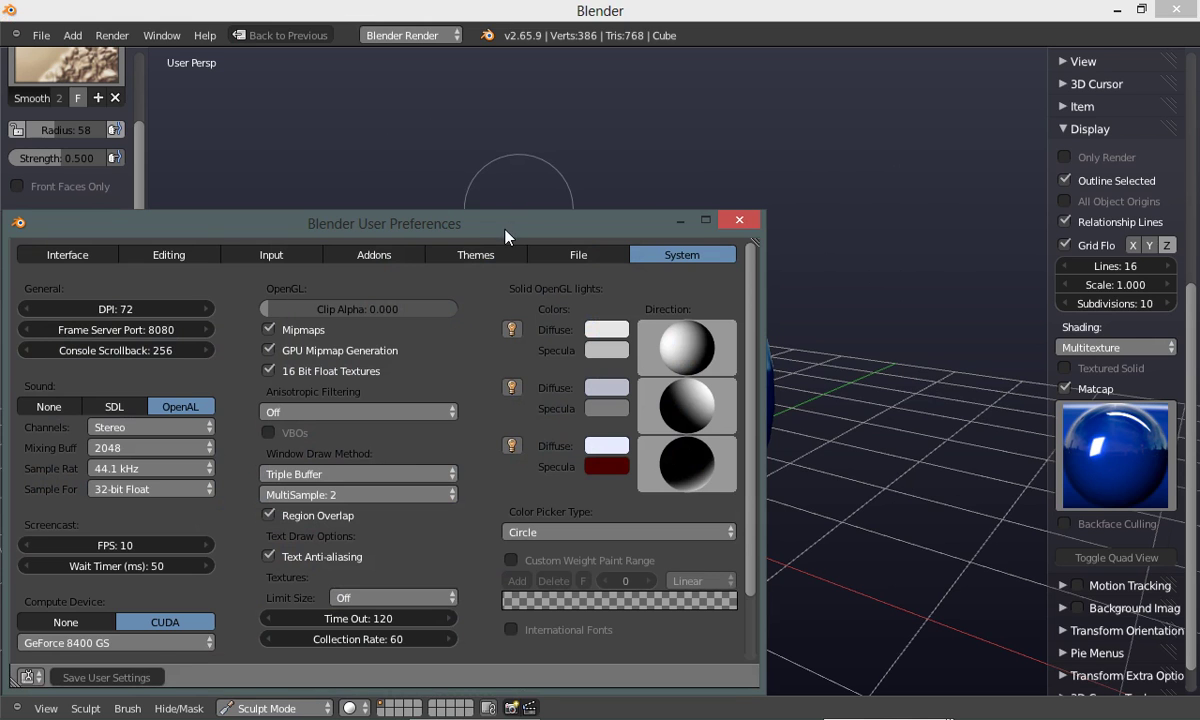
{"action": "left_click_drag", "start_coordinate": [505, 237], "coordinate": [746, 191]}
{"action": "left_click", "coordinate": [696, 206]}
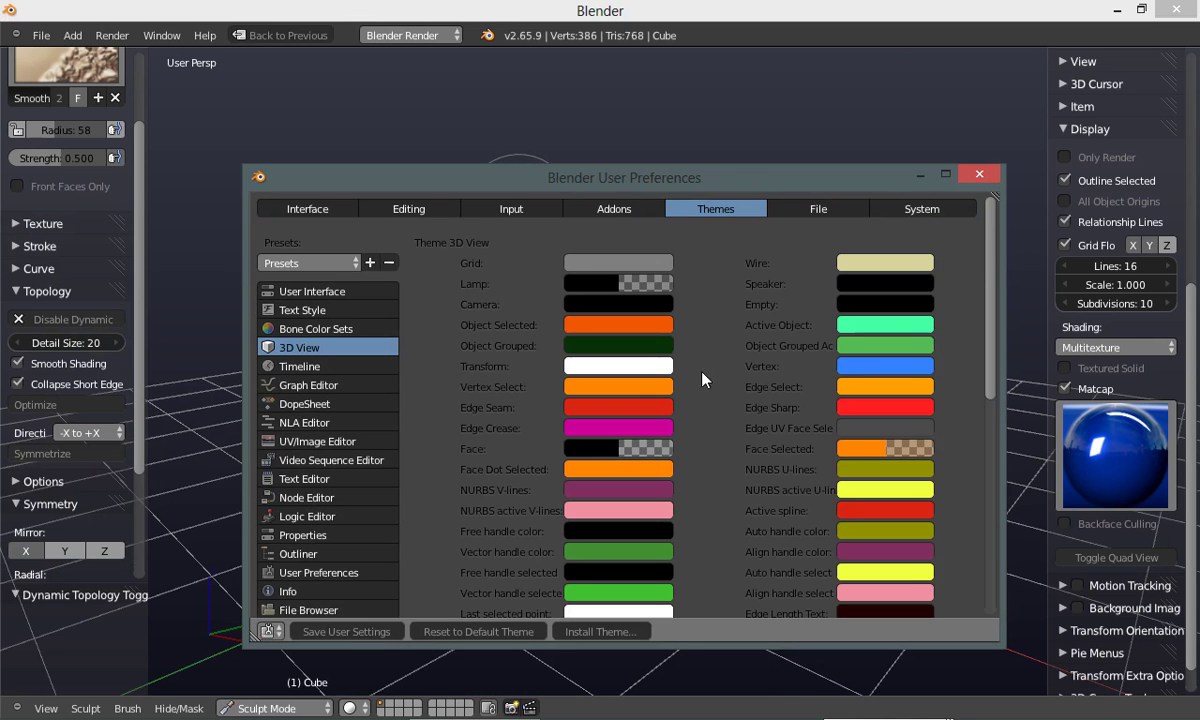
{"action": "left_click_drag", "start_coordinate": [993, 343], "coordinate": [988, 594]}
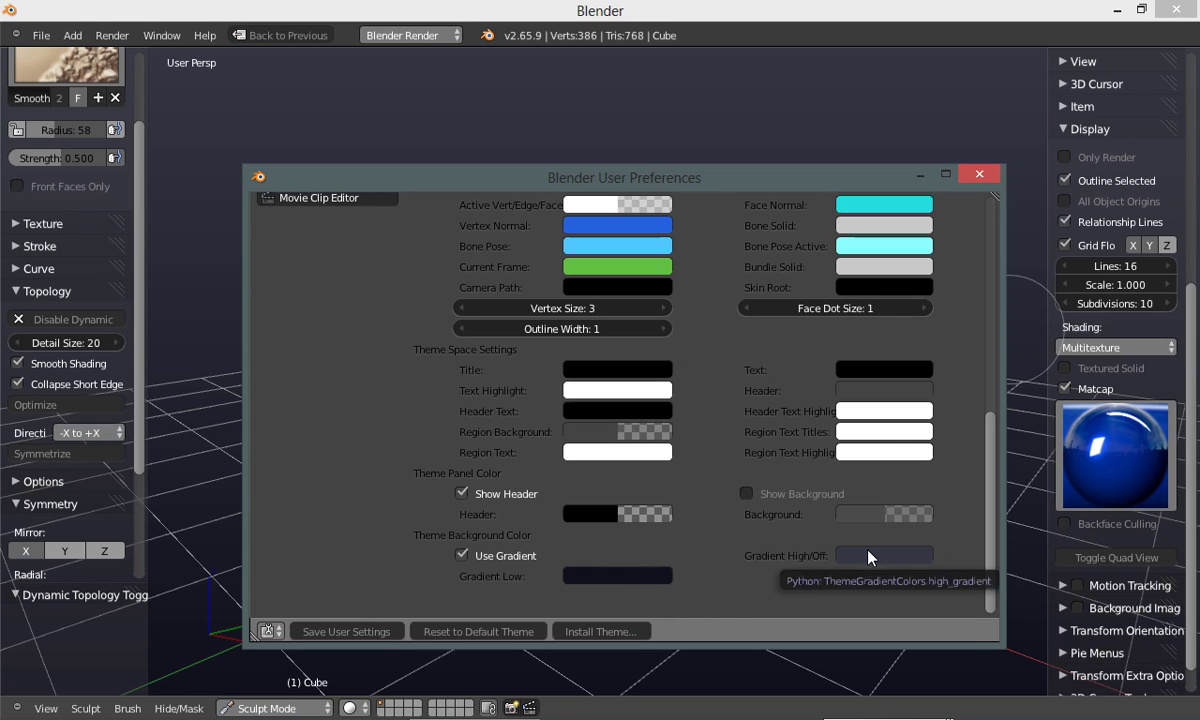
{"action": "left_click", "coordinate": [868, 555]}
{"action": "left_click_drag", "start_coordinate": [801, 335], "coordinate": [818, 342]}
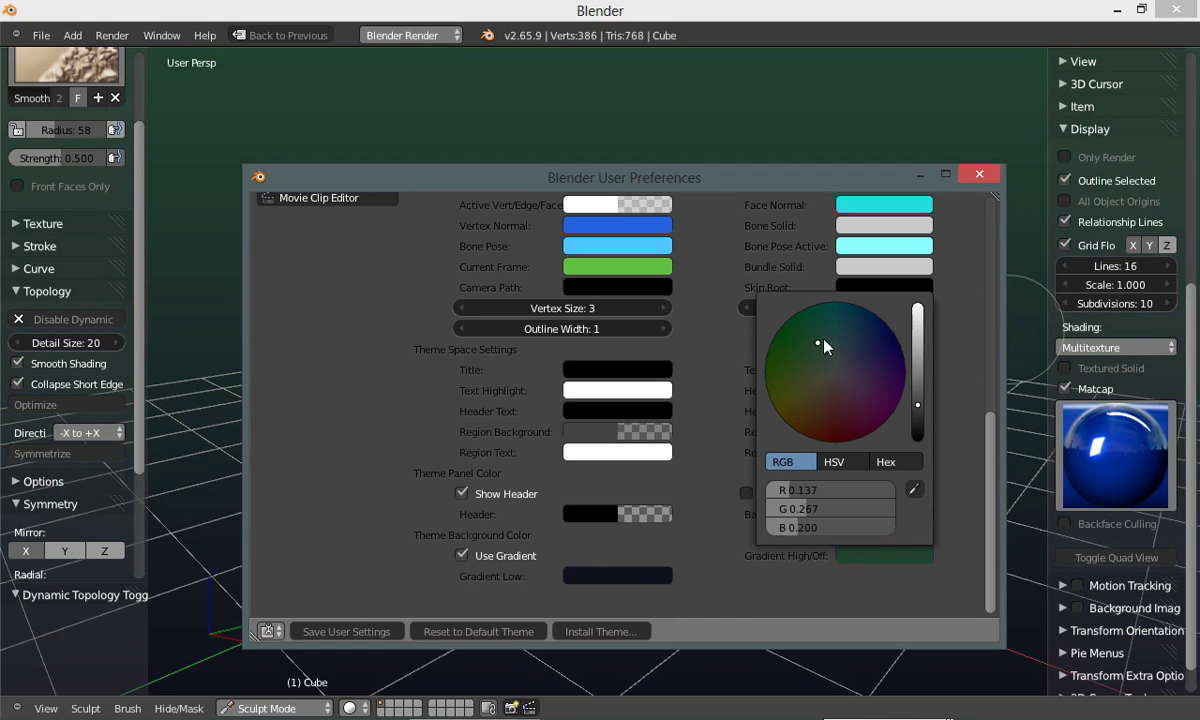
{"action": "left_click", "coordinate": [979, 174]}
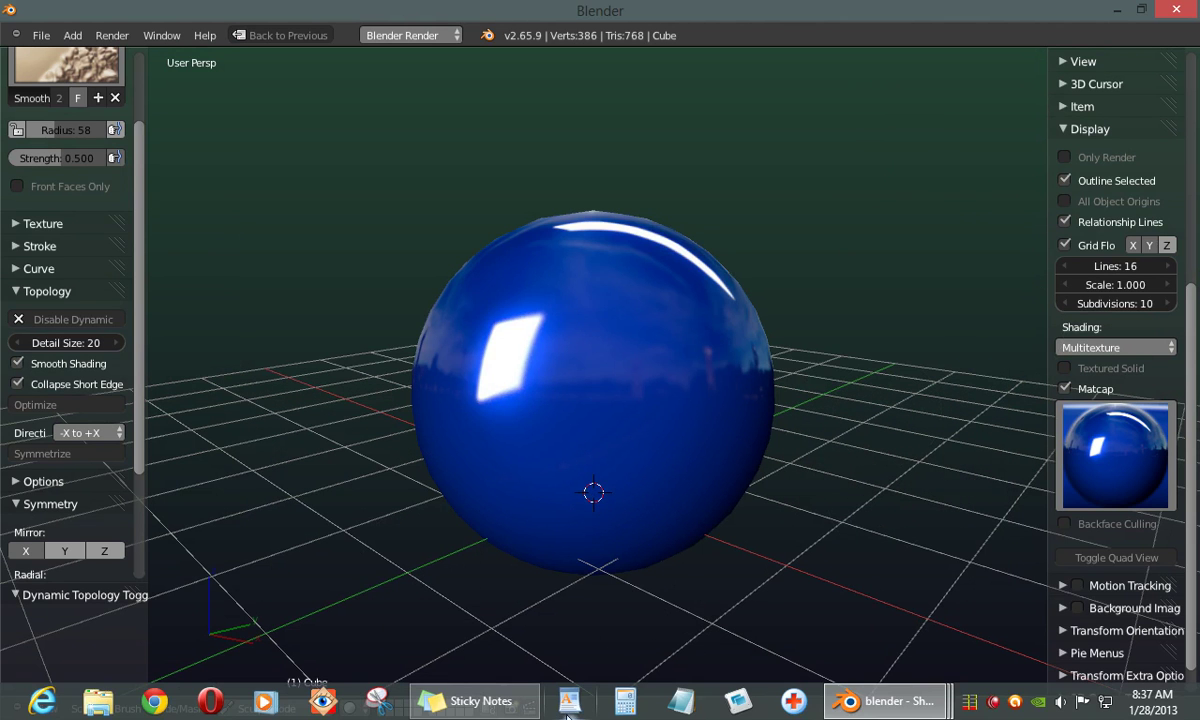
{"action": "mouse_move", "coordinate": [887, 700]}
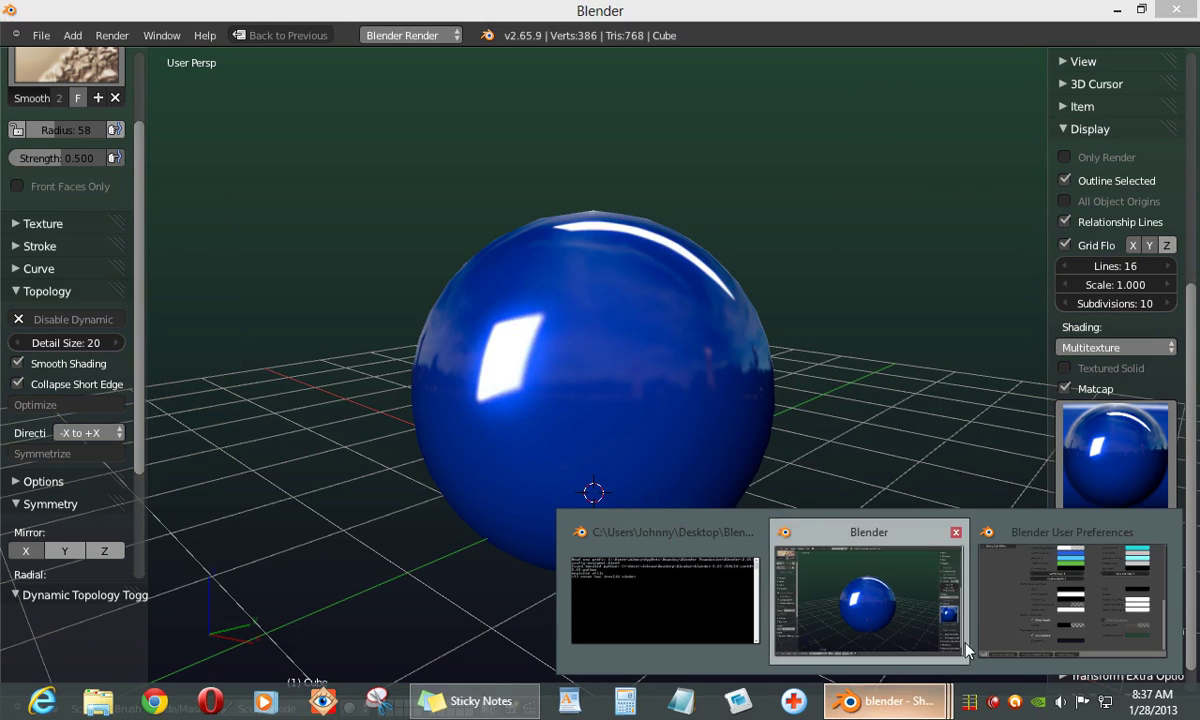
- Set Gradient High to dark blue-grey and Gradient Low to neutral dark grey
{"action": "left_click", "coordinate": [1020, 600]}
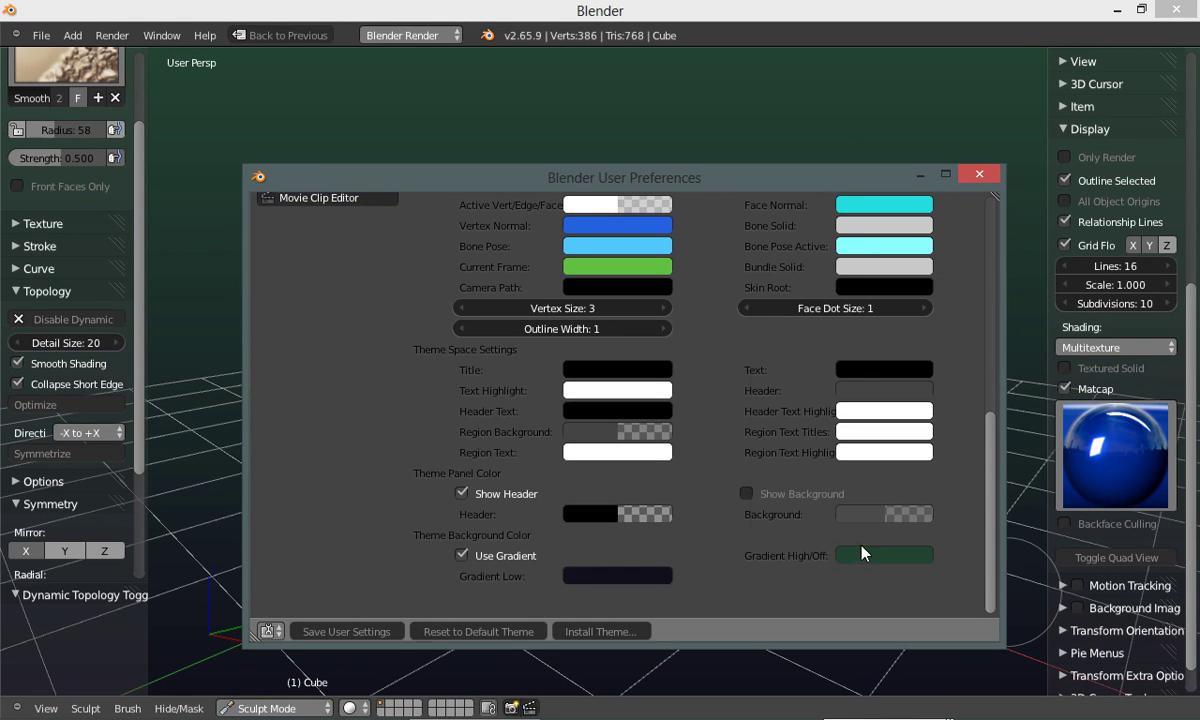
{"action": "left_click", "coordinate": [881, 555]}
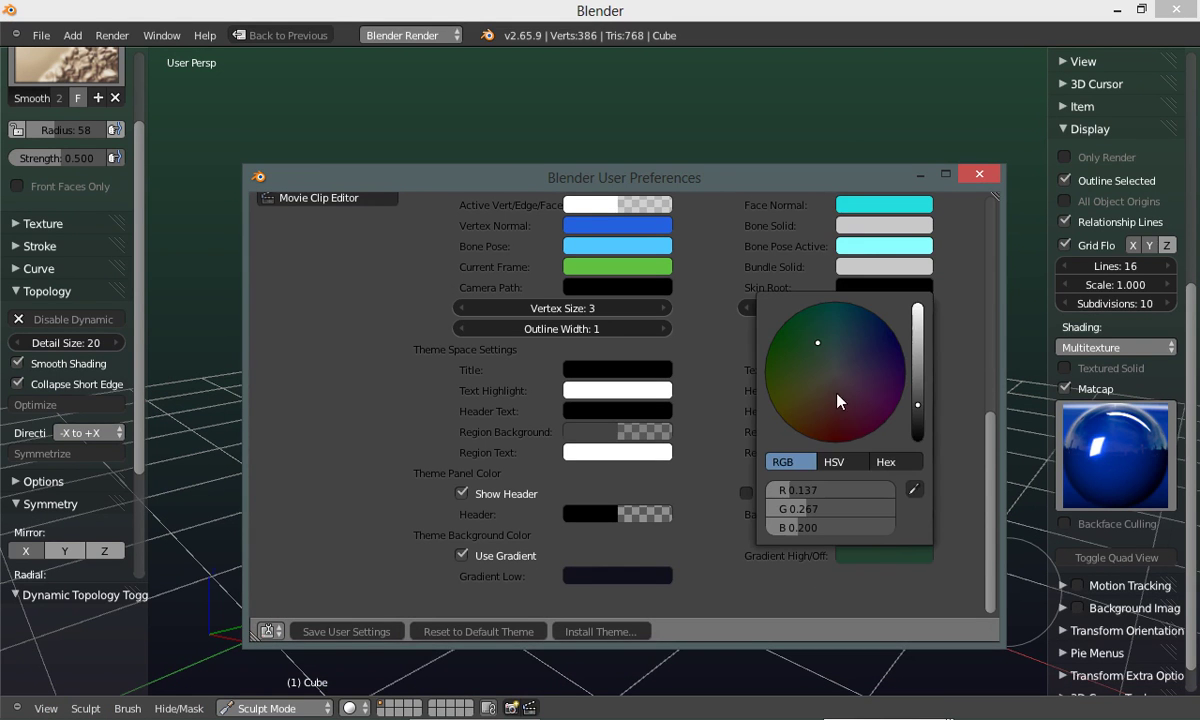
{"action": "mouse_move", "coordinate": [820, 346]}
{"action": "left_mouse_down"}
{"action": "mouse_move", "coordinate": [844, 369]}
{"action": "mouse_move", "coordinate": [849, 345]}
{"action": "left_mouse_up"}
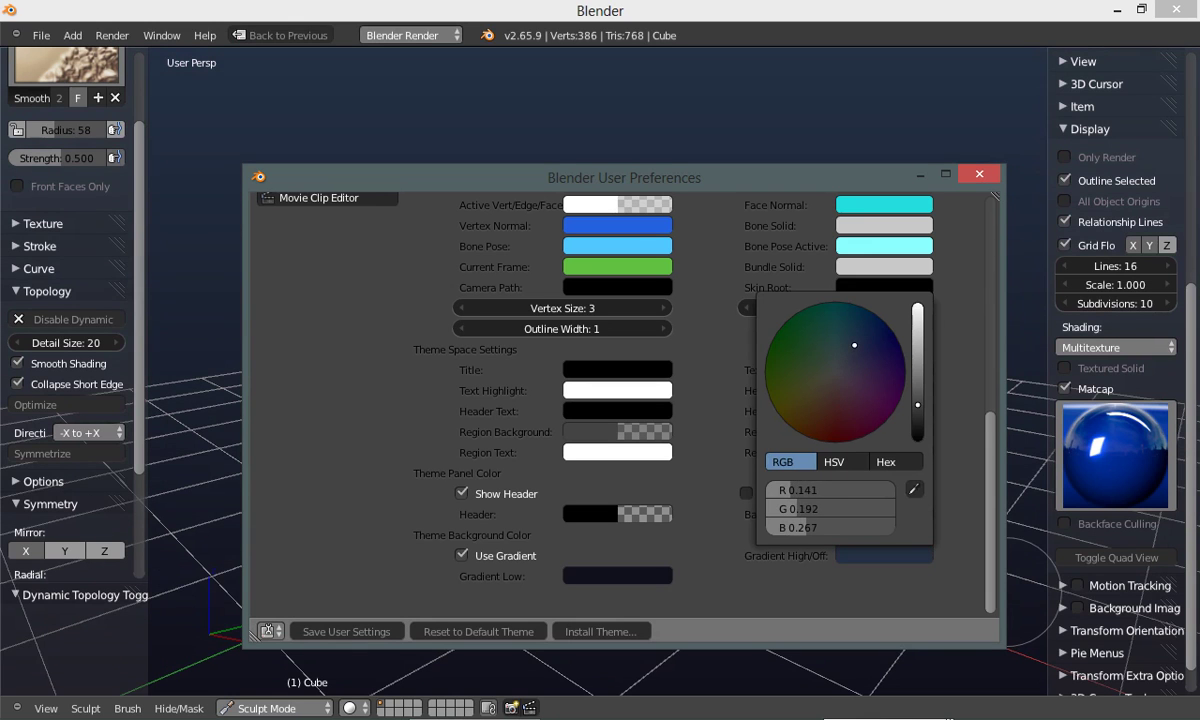
{"action": "left_click", "coordinate": [628, 576]}
{"action": "left_click", "coordinate": [637, 404]}
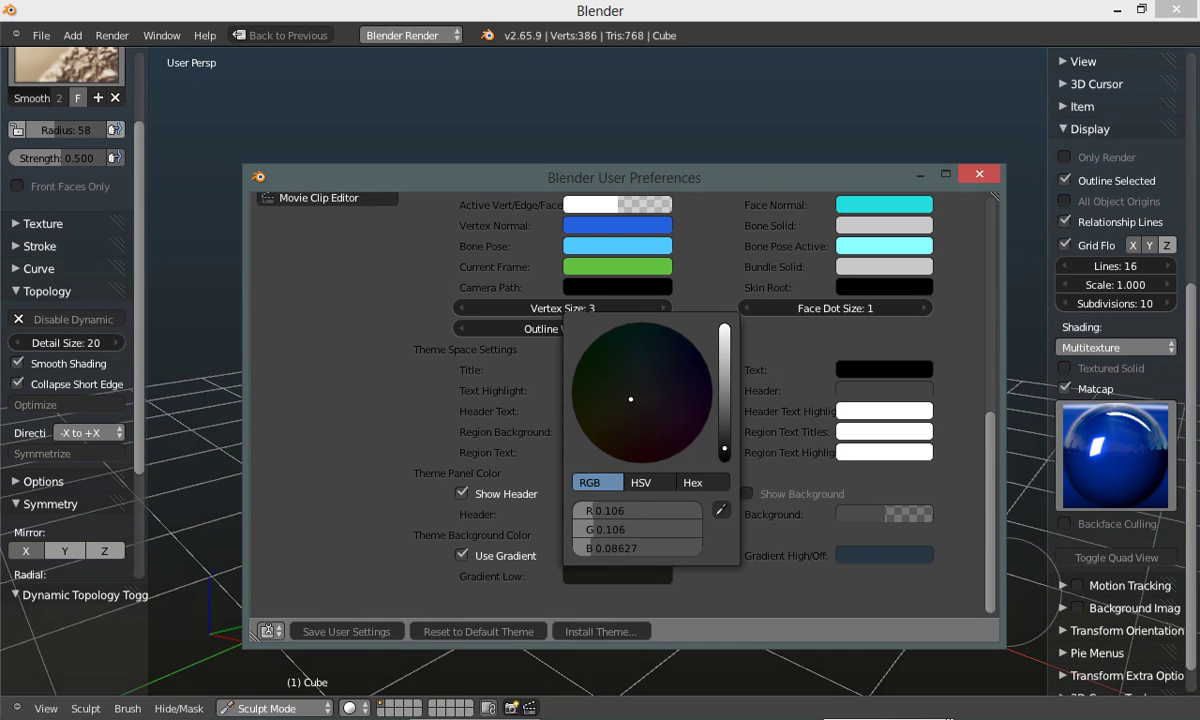
{"action": "left_click", "coordinate": [995, 172]}
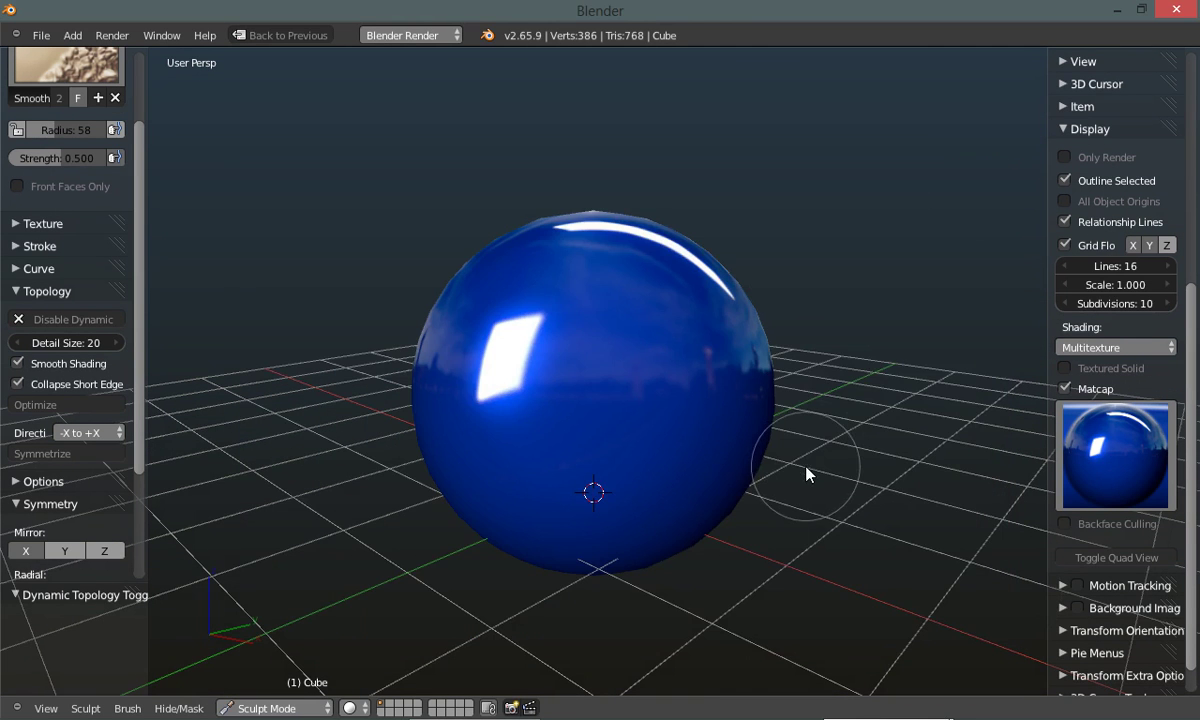
{"action": "mouse_move", "coordinate": [683, 512]}
{"action": "middle_mouse_down"}
{"action": "mouse_move", "coordinate": [838, 447]}
{"action": "mouse_move", "coordinate": [838, 396]}
{"action": "mouse_move", "coordinate": [822, 458]}
{"action": "mouse_move", "coordinate": [790, 490]}
{"action": "mouse_move", "coordinate": [808, 475]}
{"action": "mouse_move", "coordinate": [818, 494]}
{"action": "middle_mouse_up"}
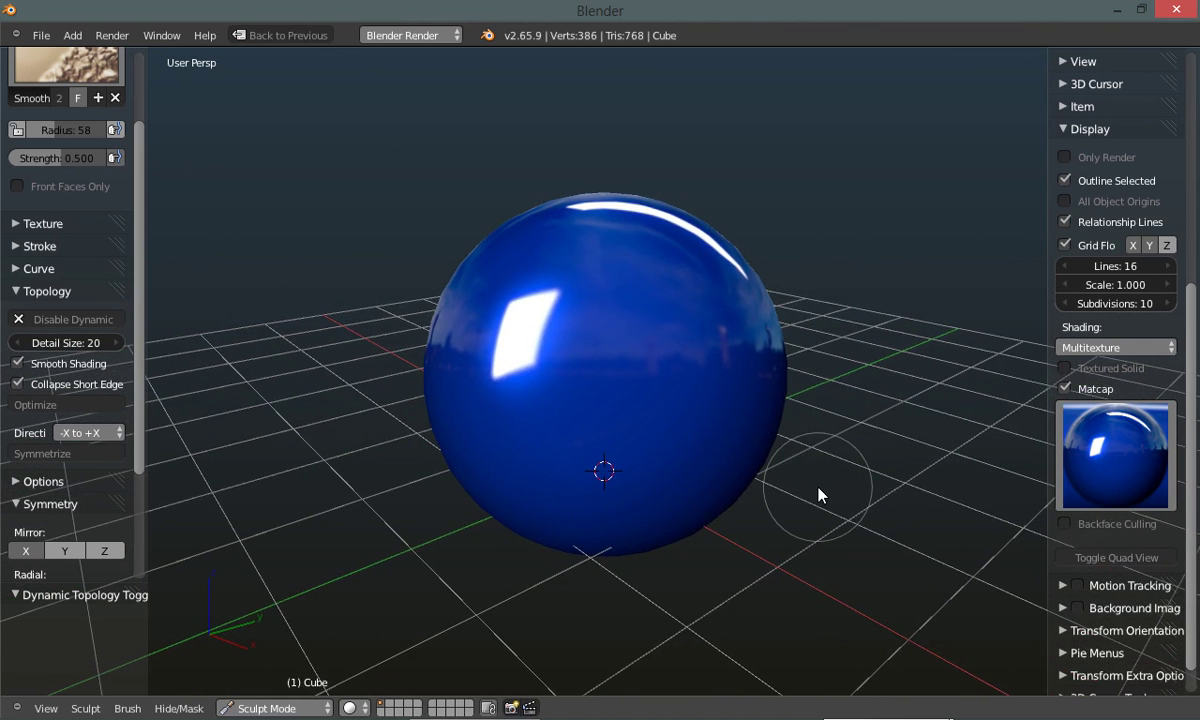